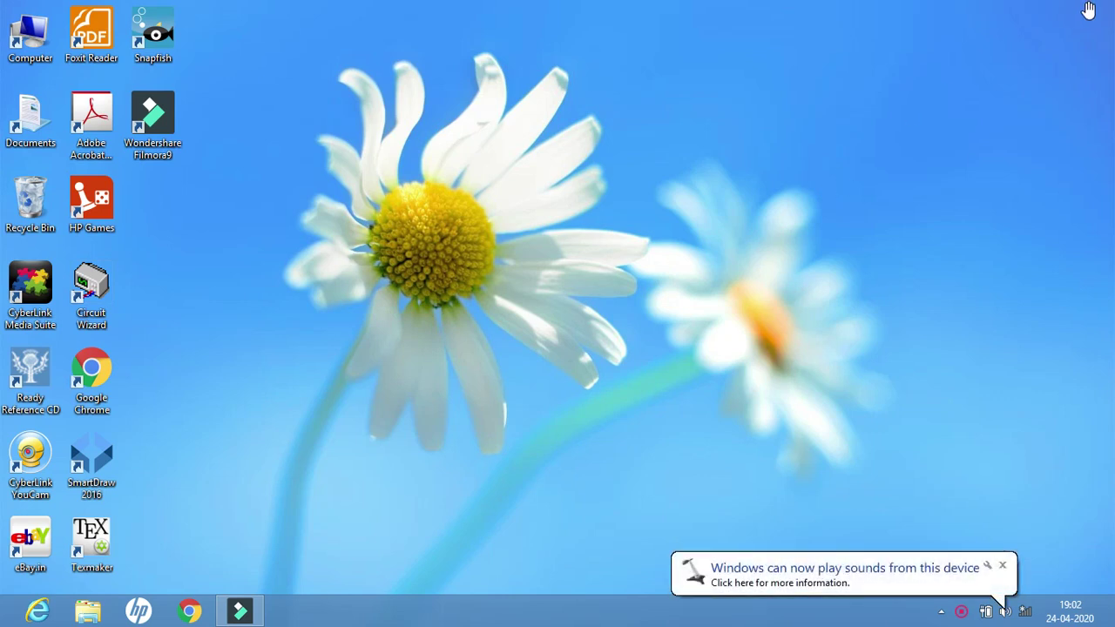
Search the Windows 8 apps for 'microsoft access'.
mouse_move(1113, 11)
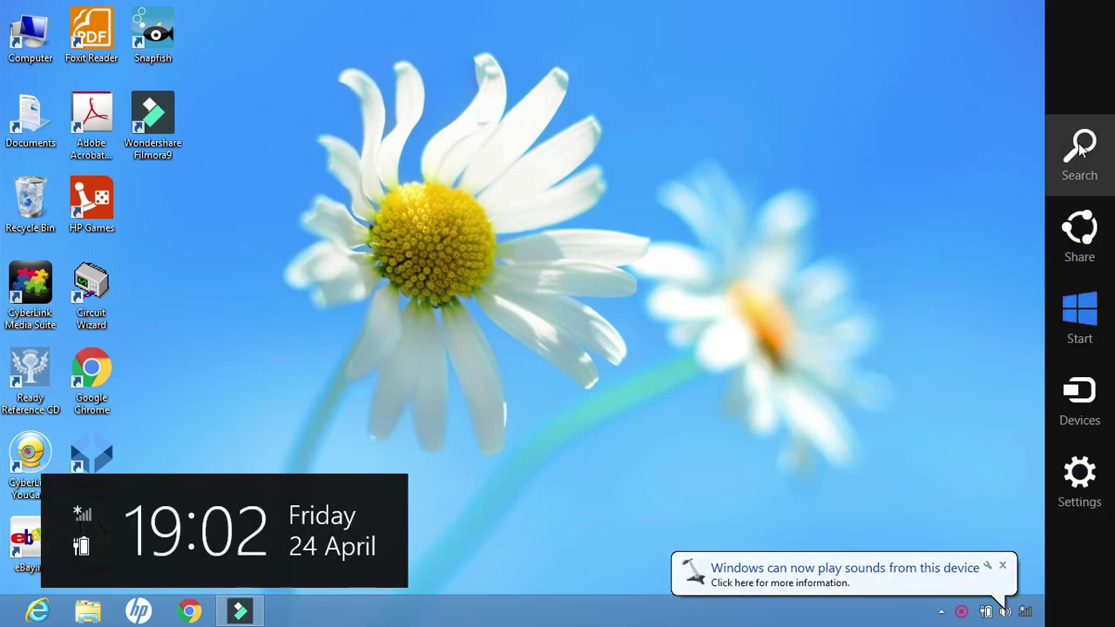
click(1080, 143)
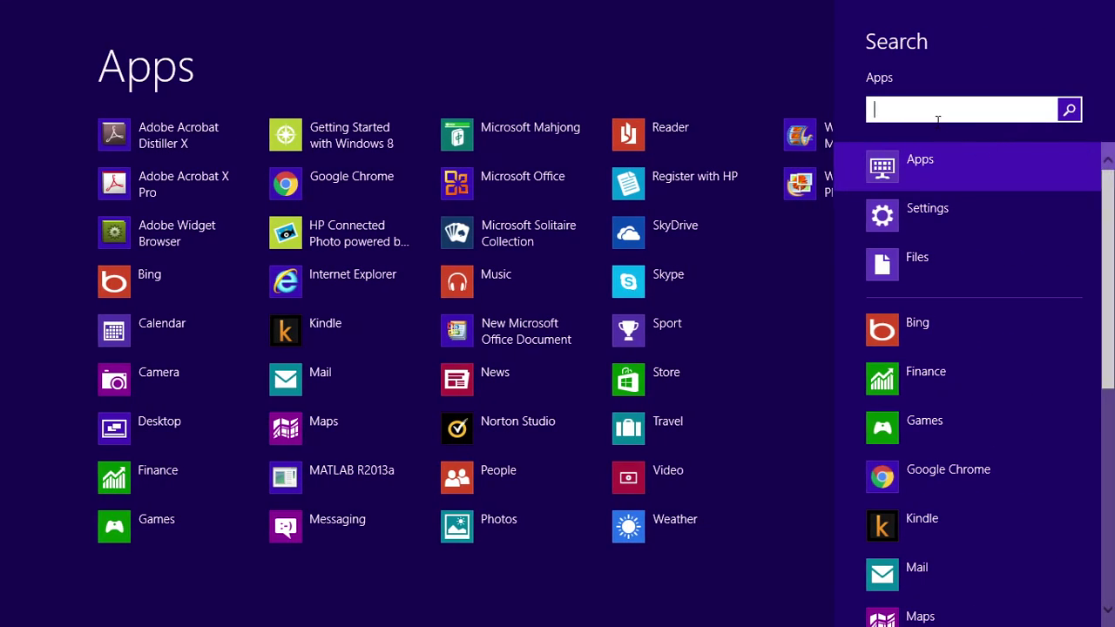
click(891, 111)
text(mi)
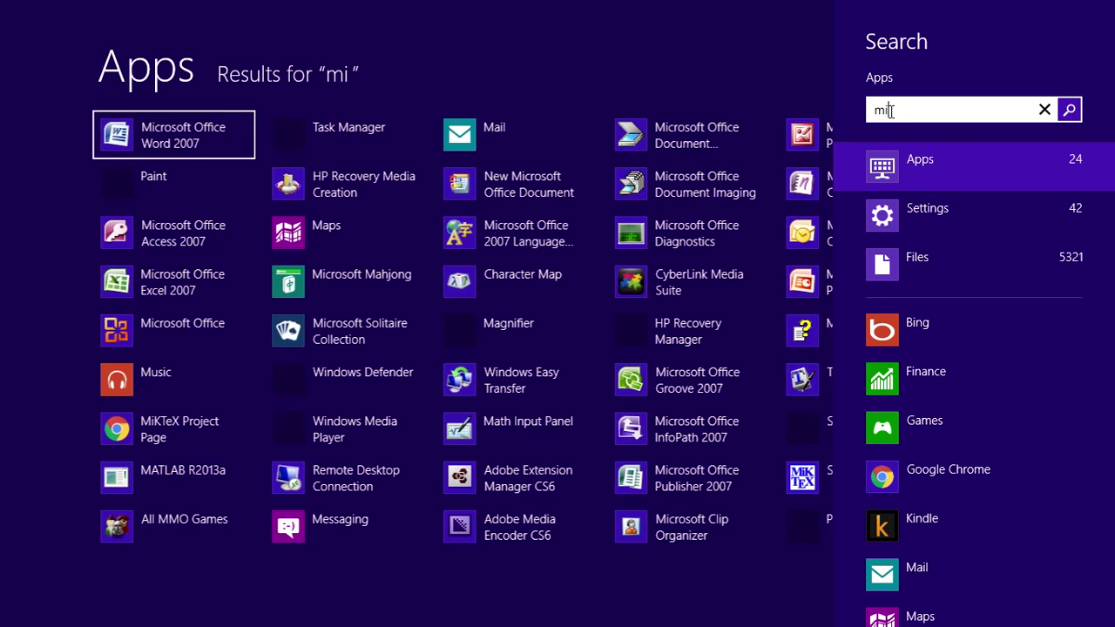
text(crosoft access)
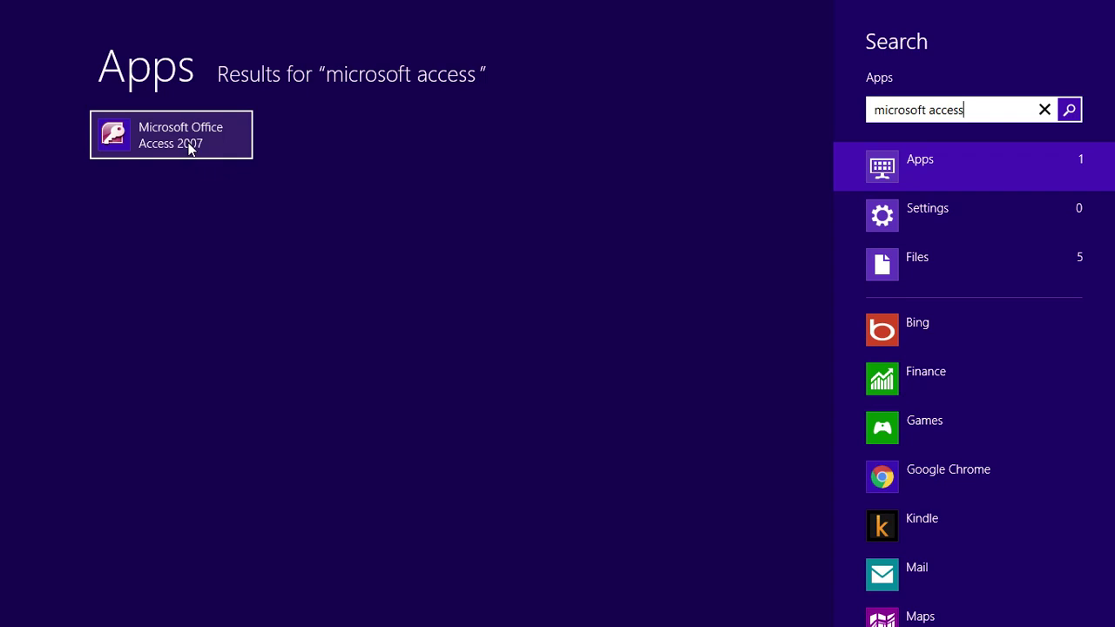
Launch Access 2007 and start a blank database named SCHOOL.
click(188, 146)
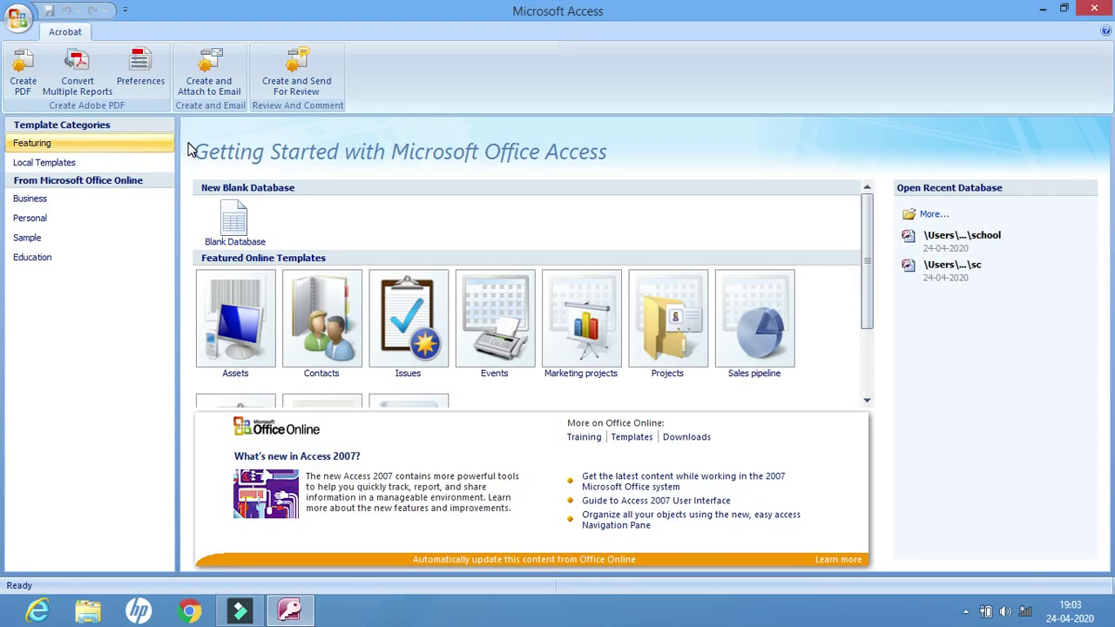
click(244, 234)
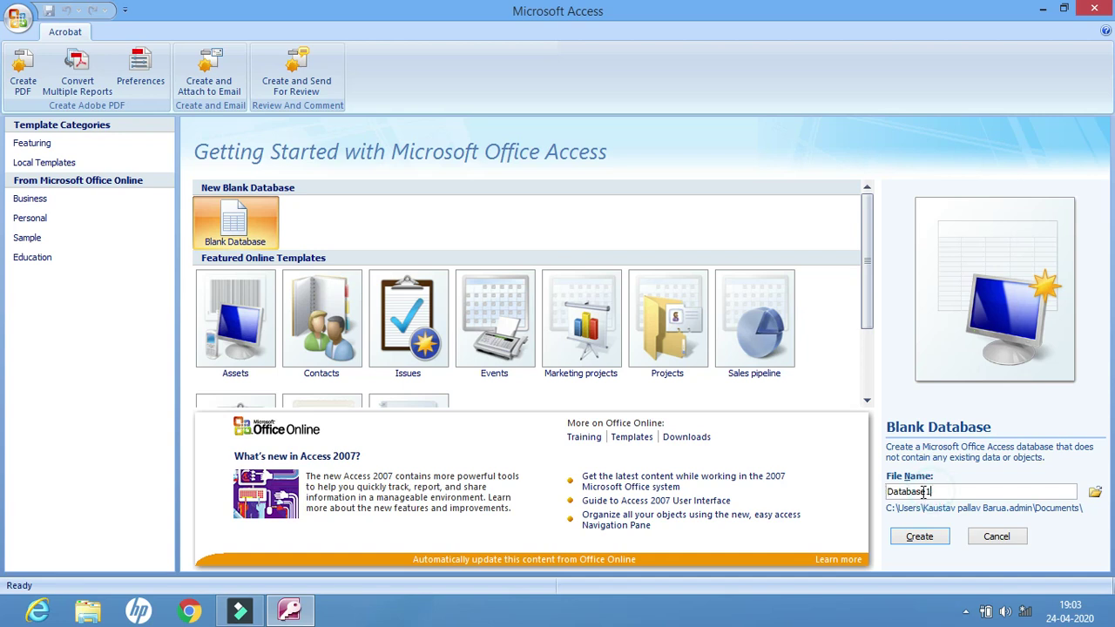
drag(934, 491, 887, 493)
key(Caps_Lock)
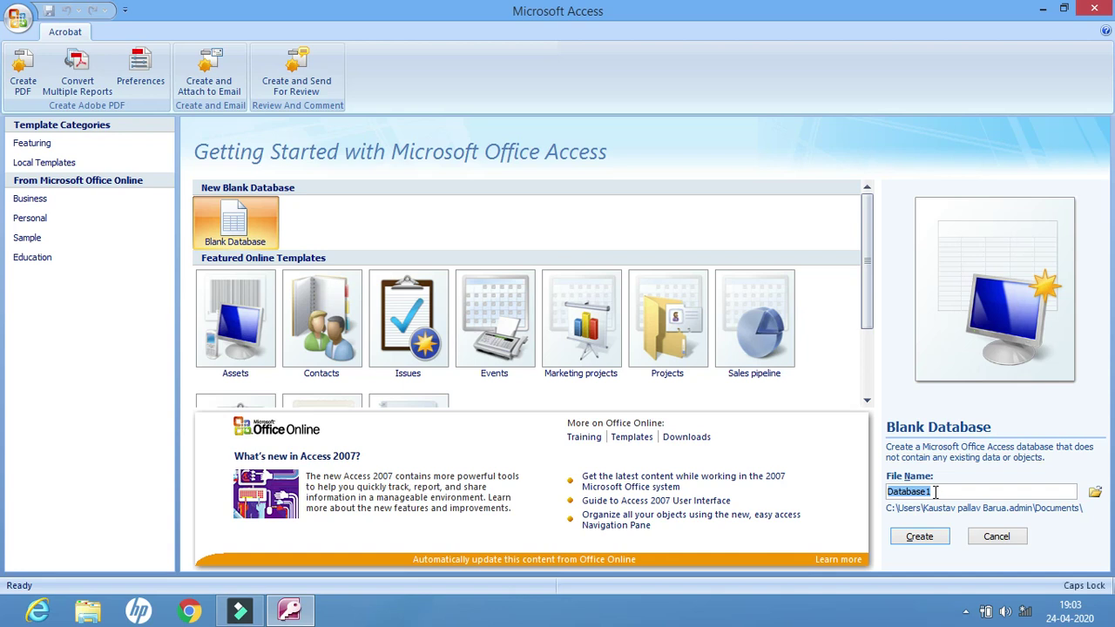
text(SCHOOL)
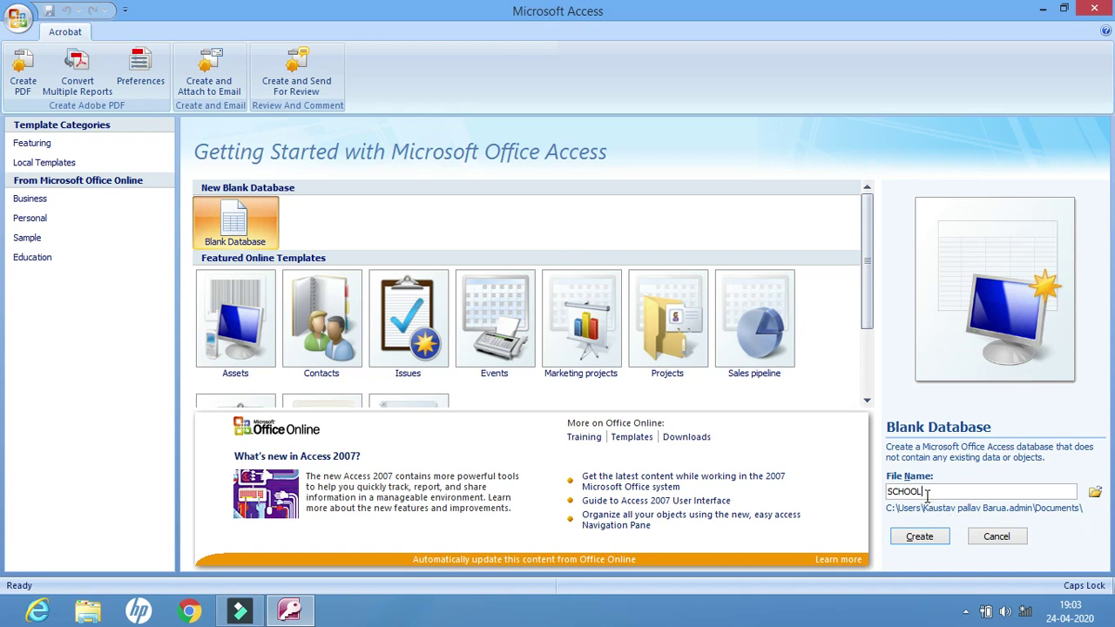
Choose the Desktop as the save location for SCHOOL.accdb.
click(1095, 494)
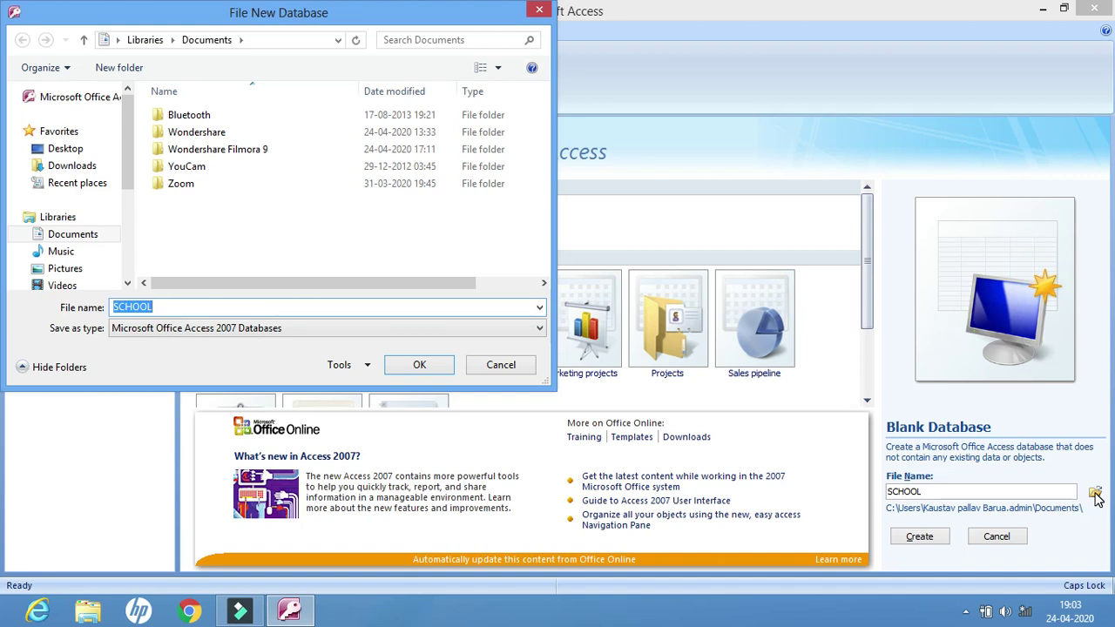
click(68, 150)
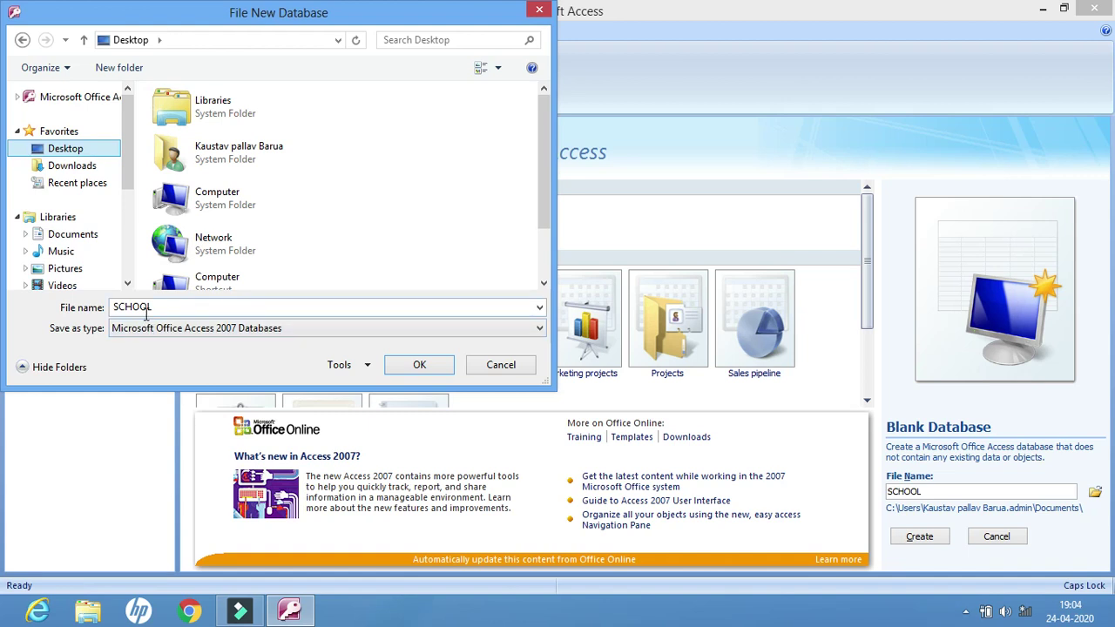
click(419, 367)
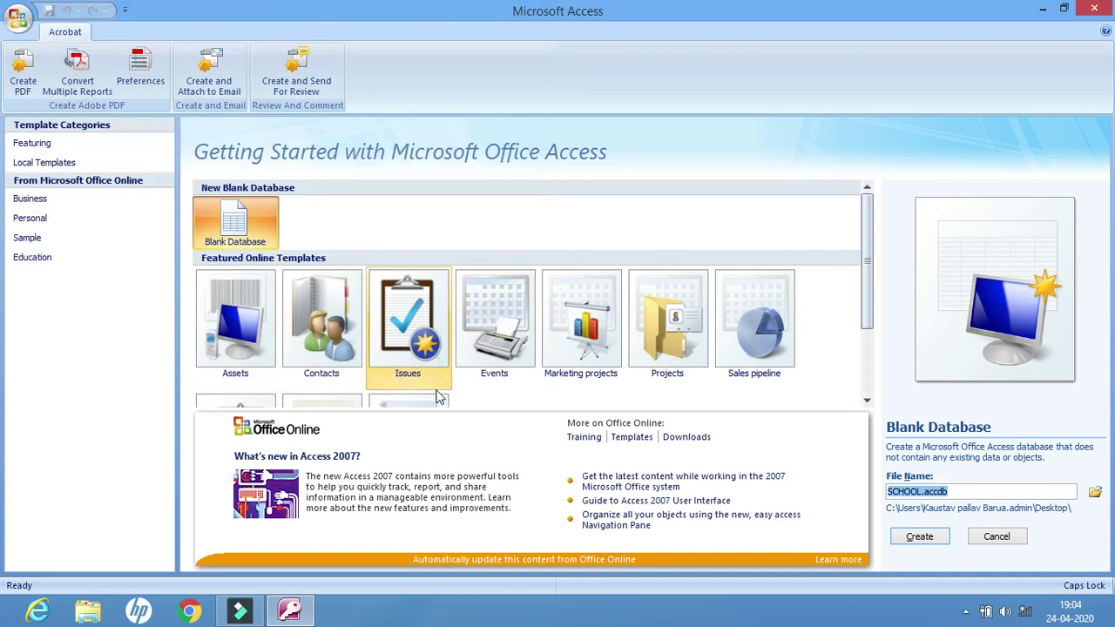
Create the SCHOOL database, which opens an empty Table1 datasheet with only an ID field.
click(916, 540)
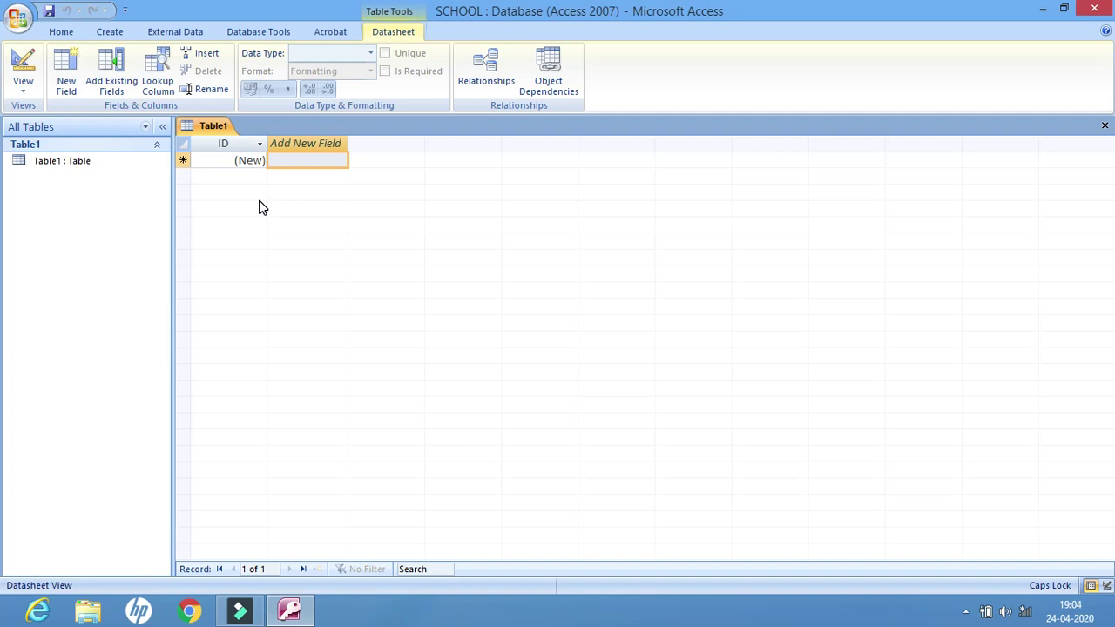
click(27, 96)
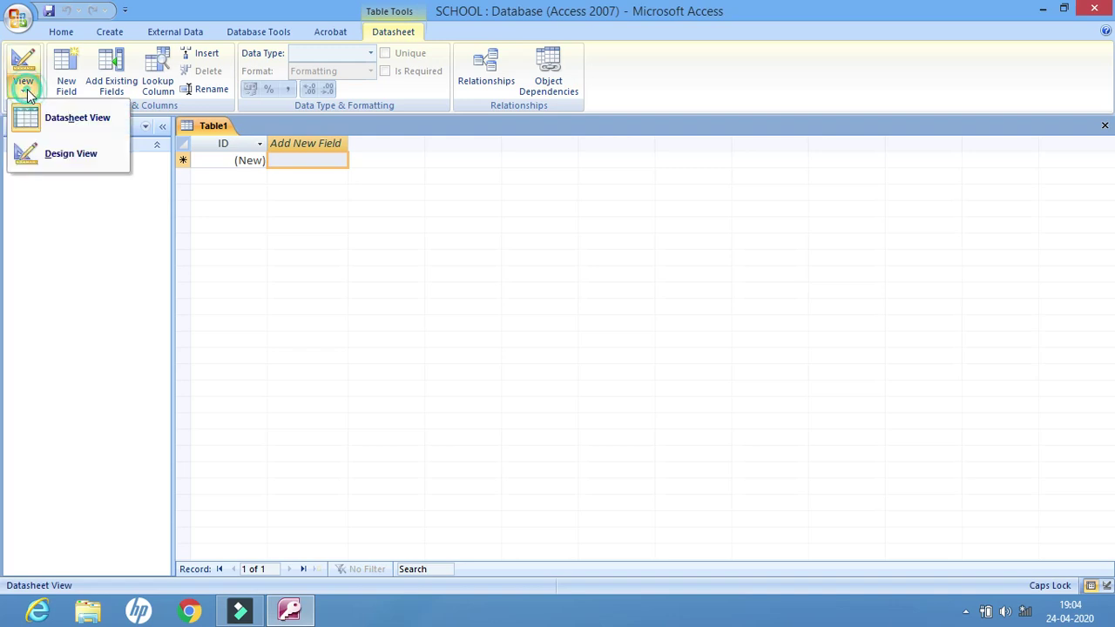
Switch to Design view, saving the table under the name STUDENT.
click(70, 156)
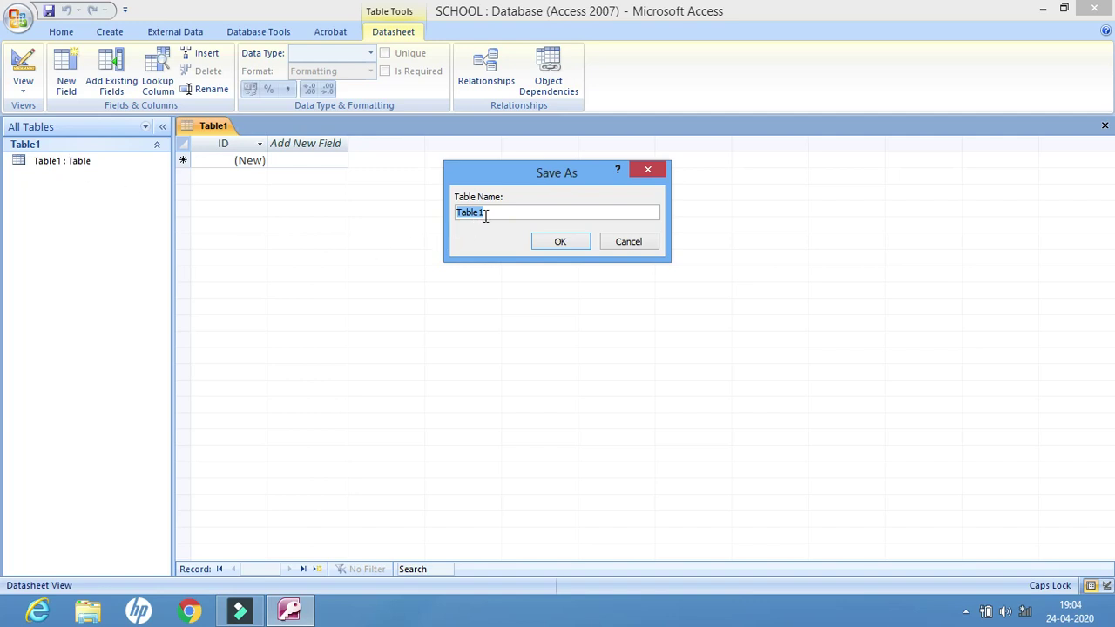
drag(488, 212, 455, 214)
text(STUDENT)
click(564, 243)
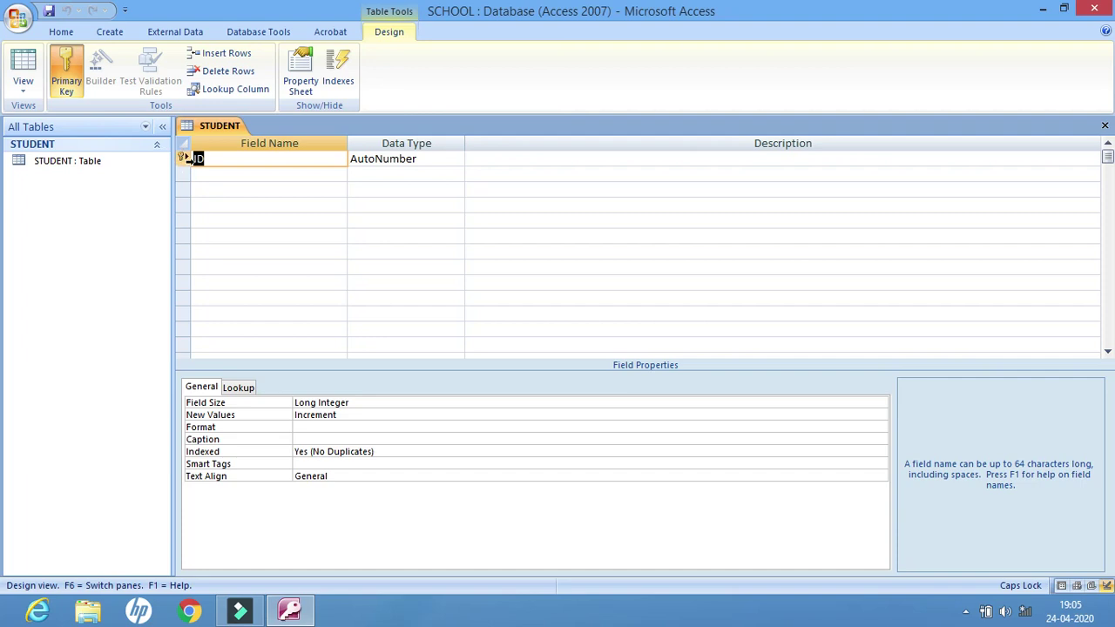
Remove the primary key from the ID AutoNumber field.
click(69, 74)
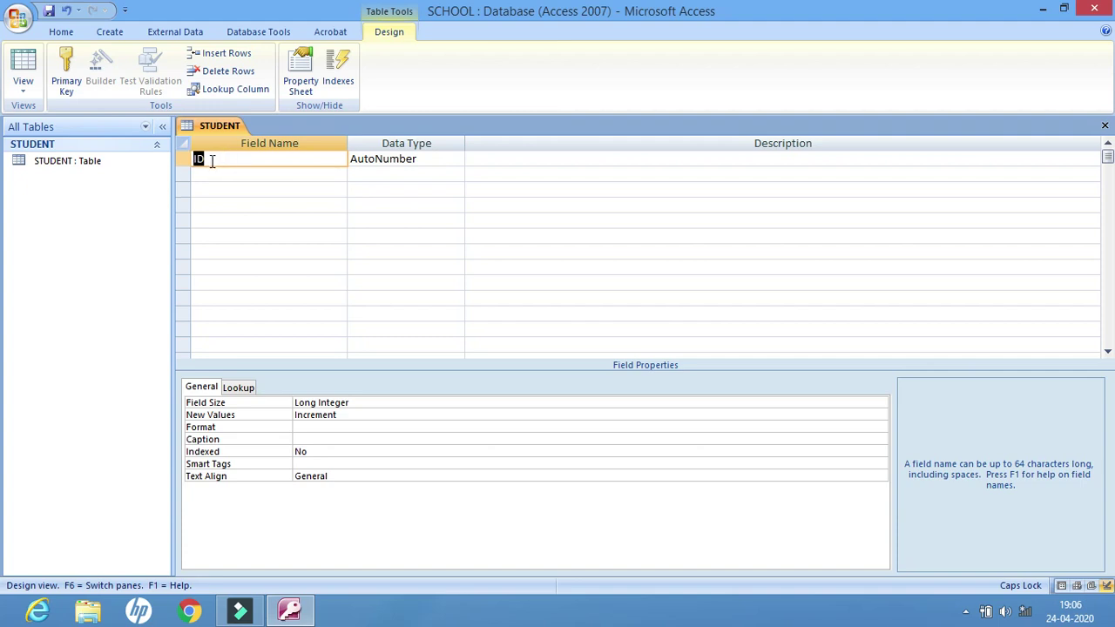
Rename the ID field to ROLLNO and set its data type to Number.
click(212, 160)
key(BackSpace)
key(BackSpace)
text(ROLLNO)
click(435, 158)
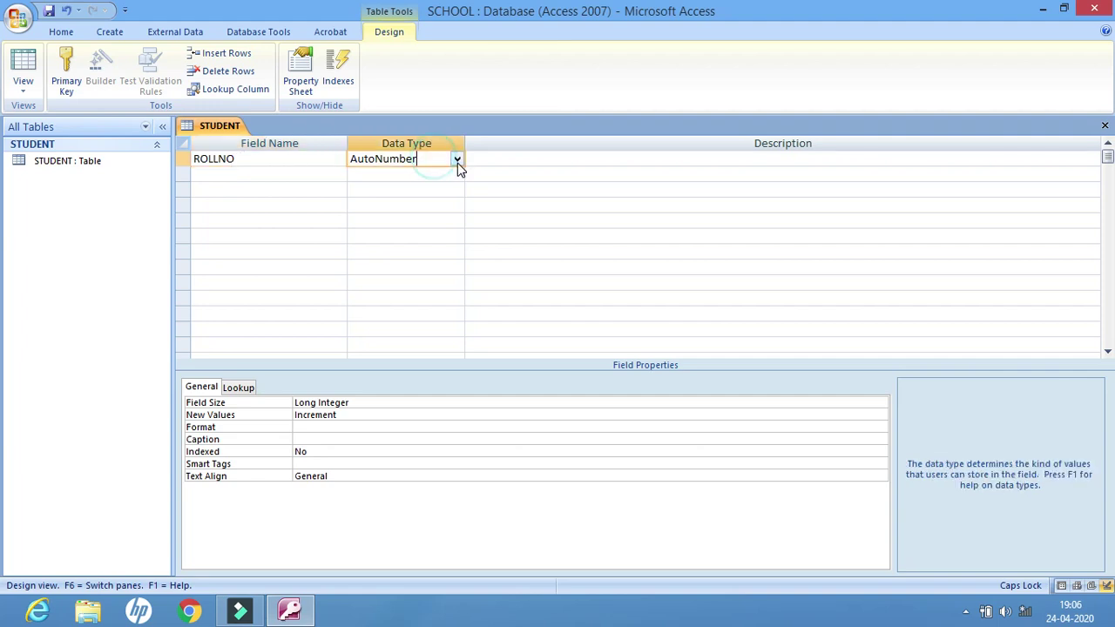
click(458, 159)
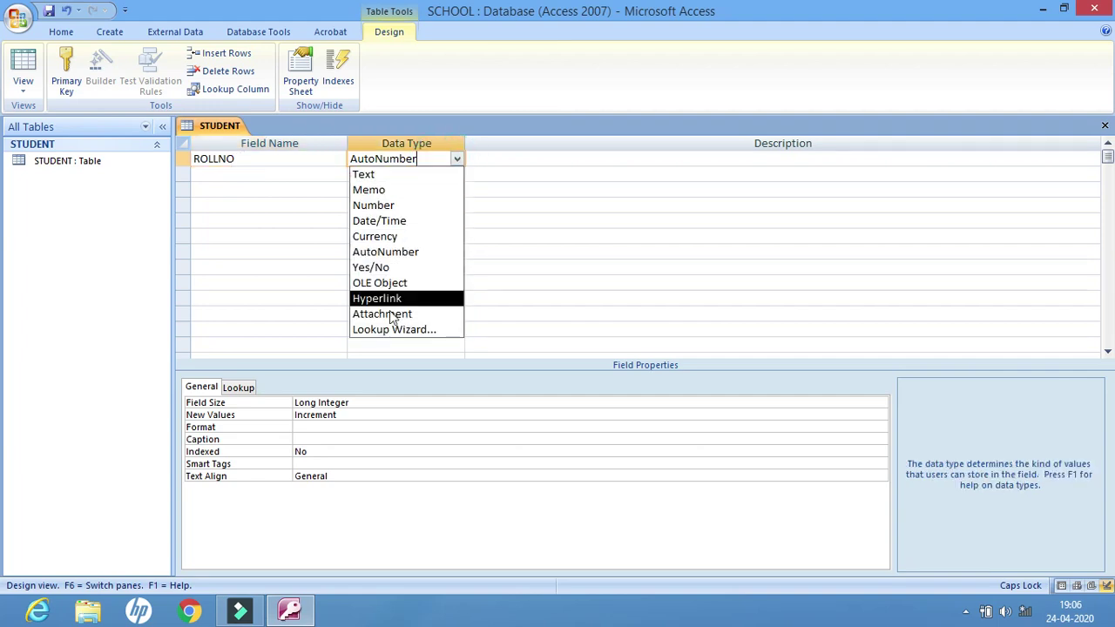
click(392, 205)
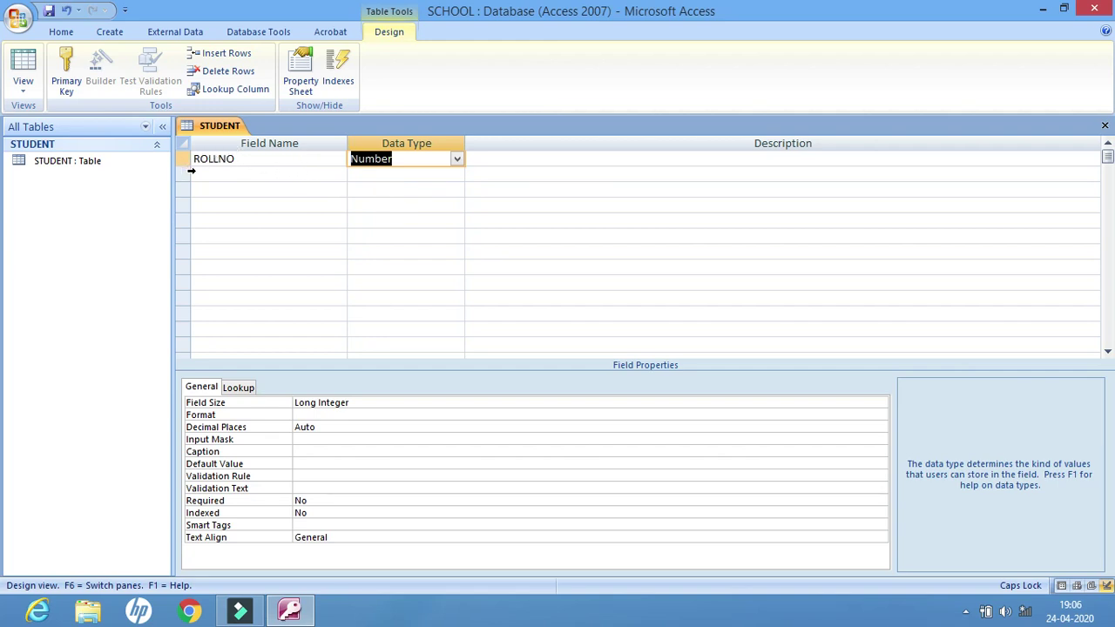
Add SNAME and ADDRESS as Text fields in the second and third rows.
click(219, 172)
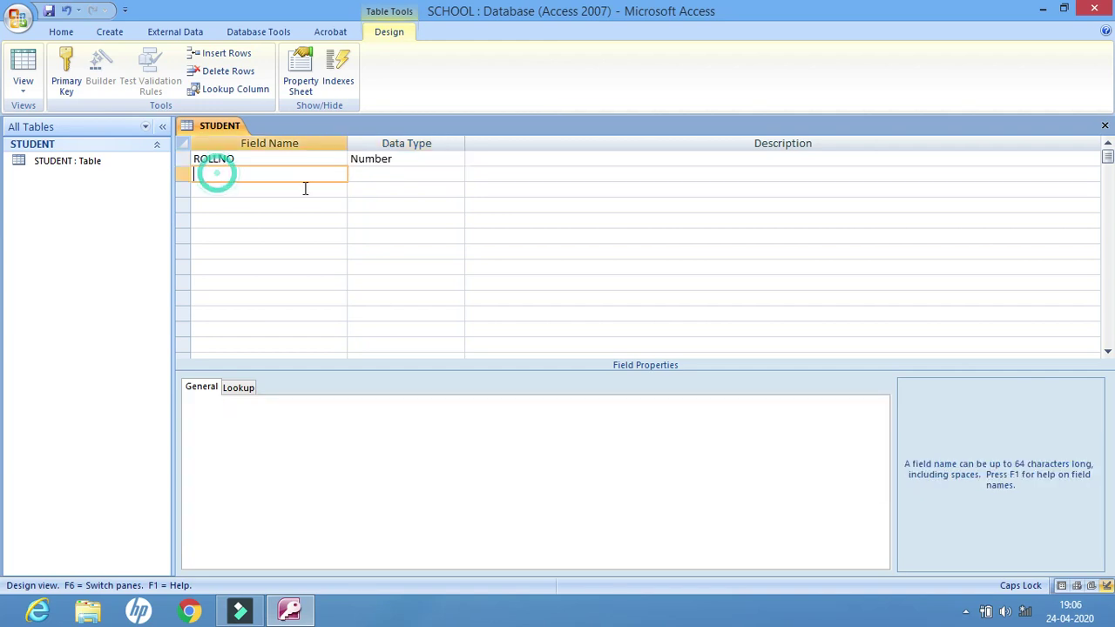
text(SNAME)
click(368, 170)
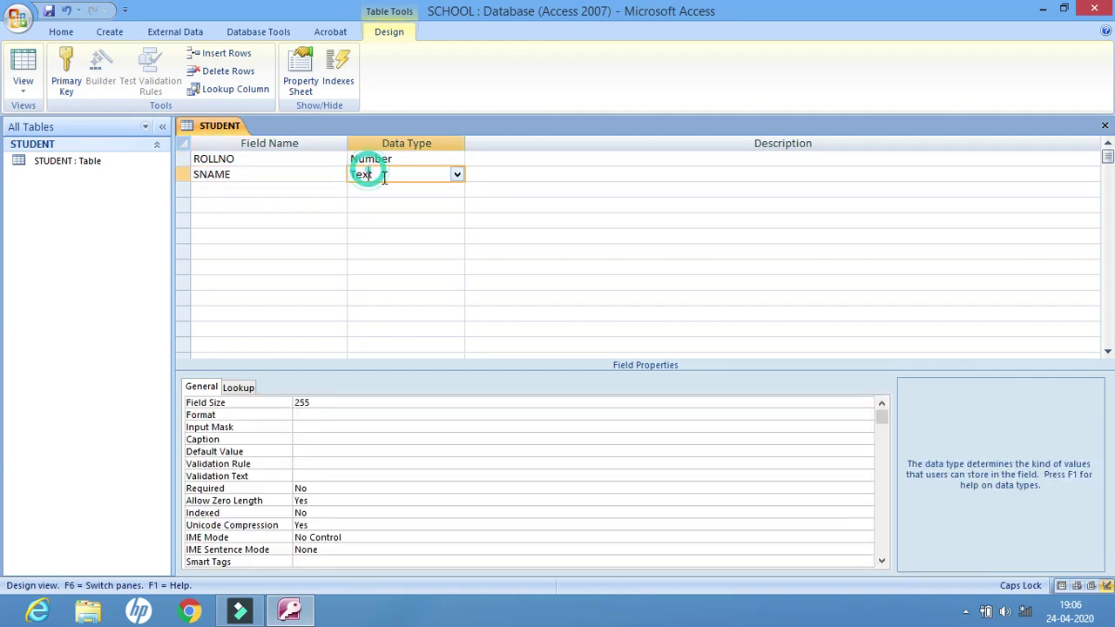
click(457, 175)
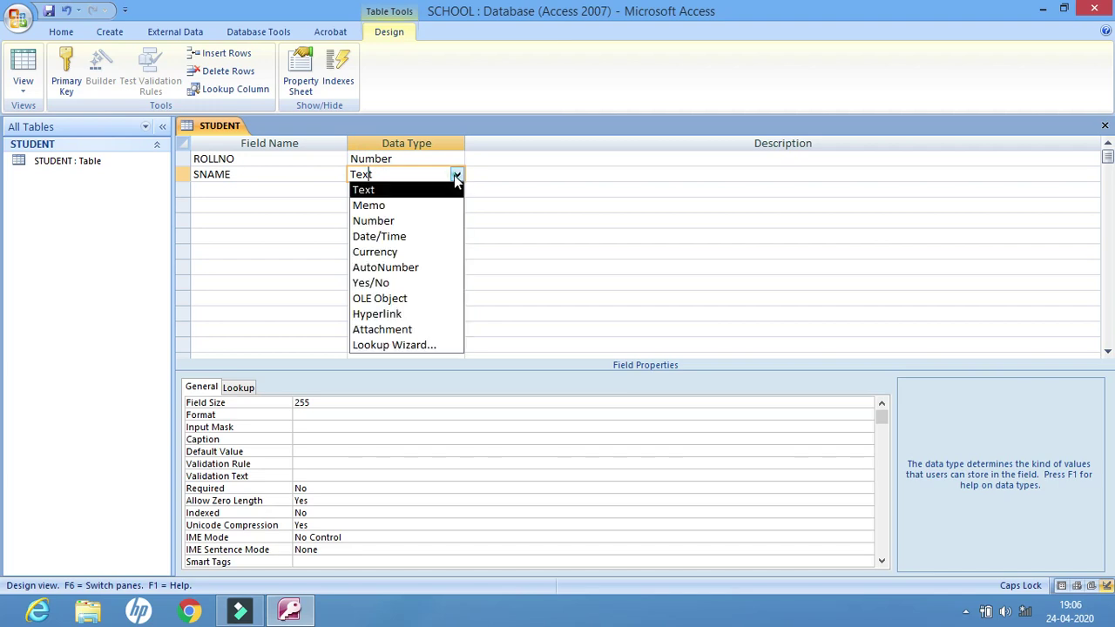
click(390, 191)
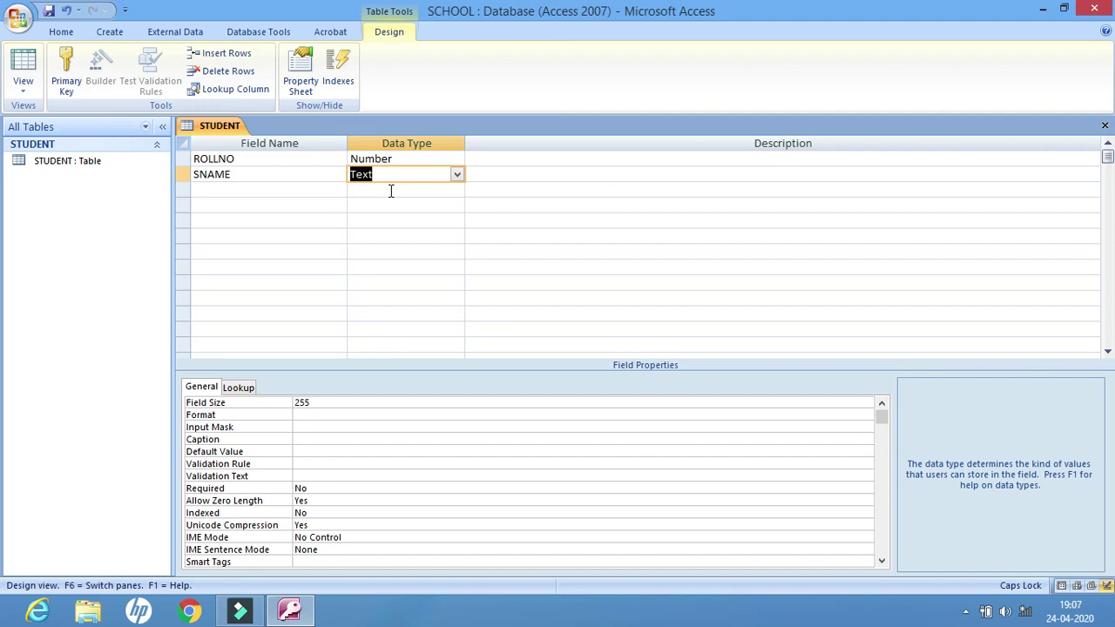
click(201, 191)
text(ADDRESS)
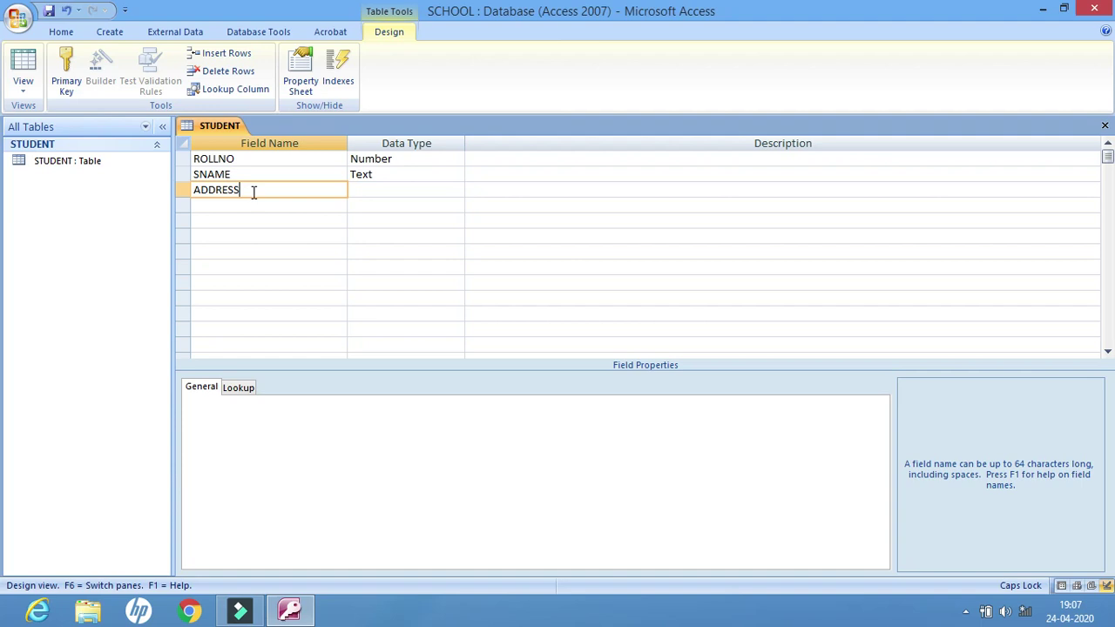
click(375, 190)
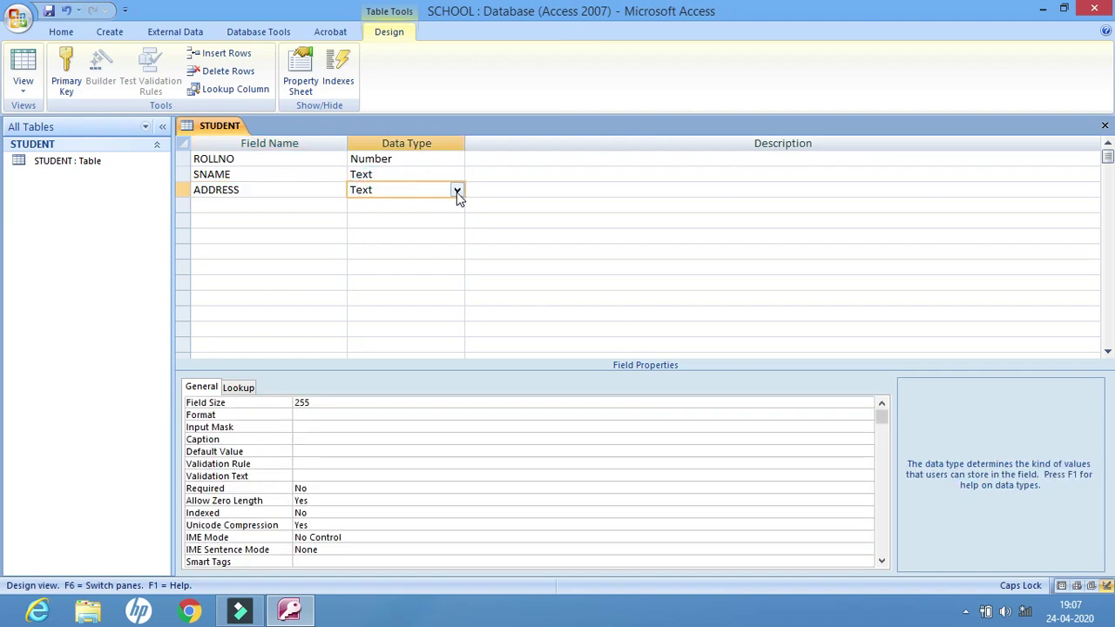
click(456, 191)
click(360, 208)
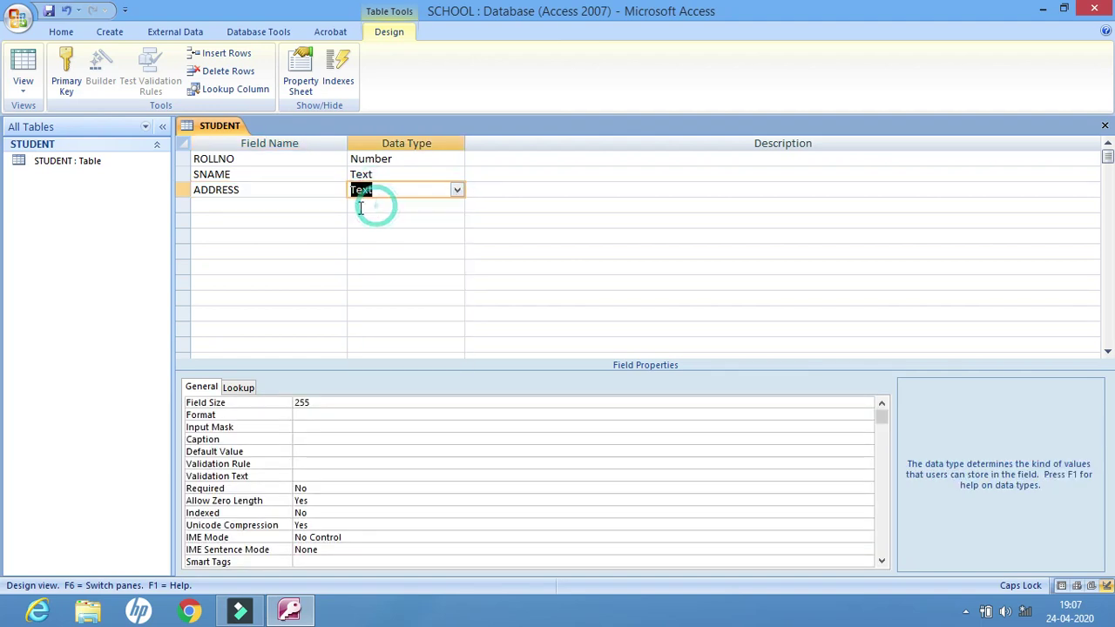
Add MARKS as a Number field in the fourth row and save the design.
click(237, 205)
text(MARKS)
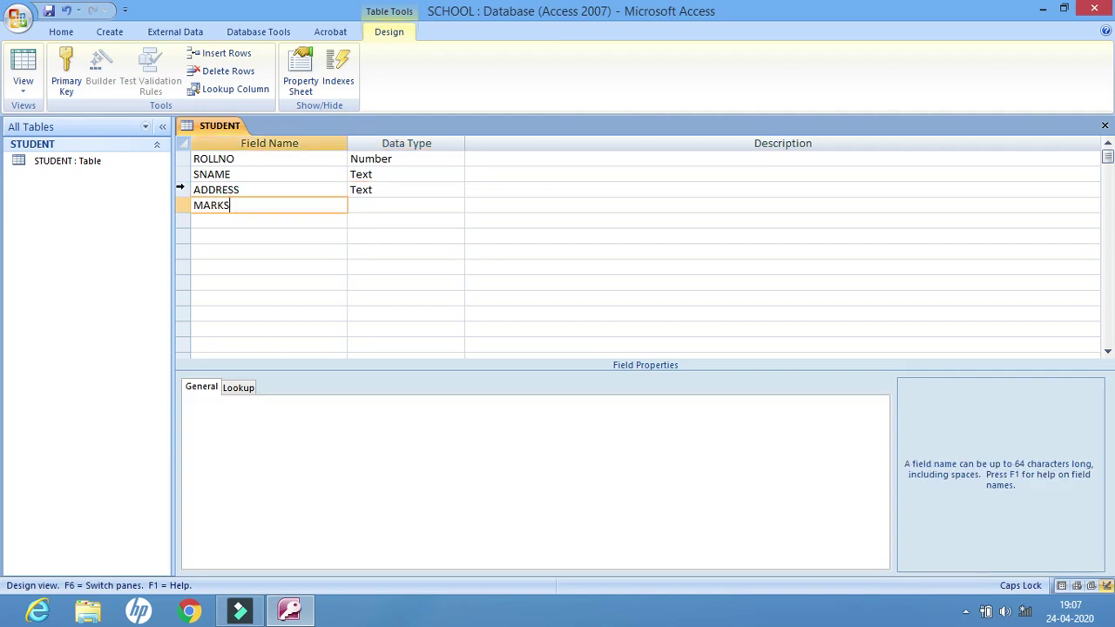
click(407, 205)
click(457, 206)
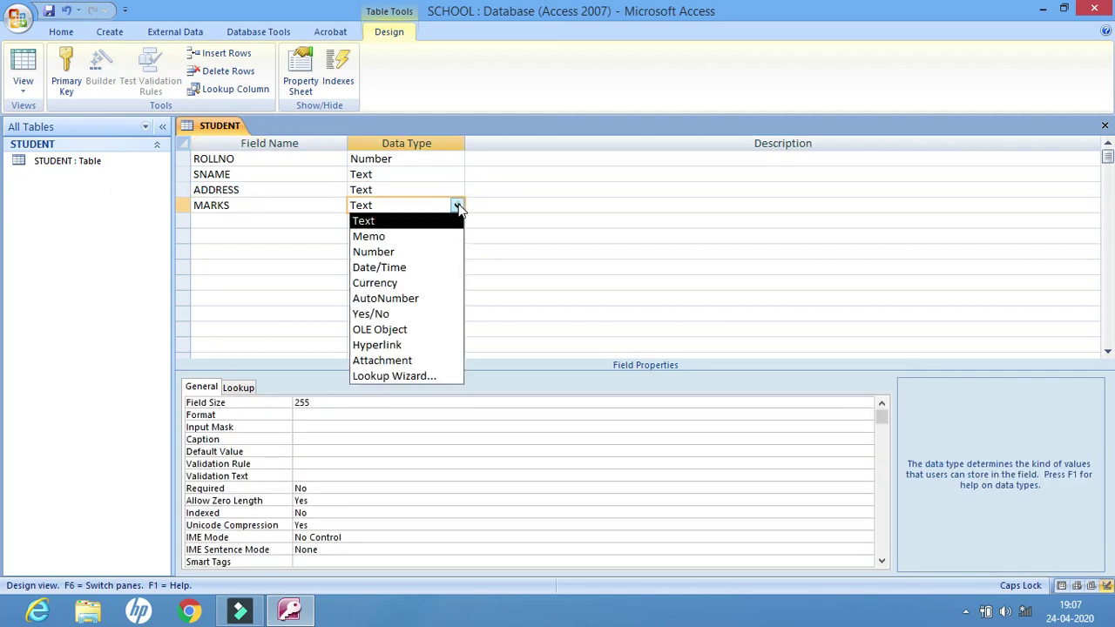
click(381, 252)
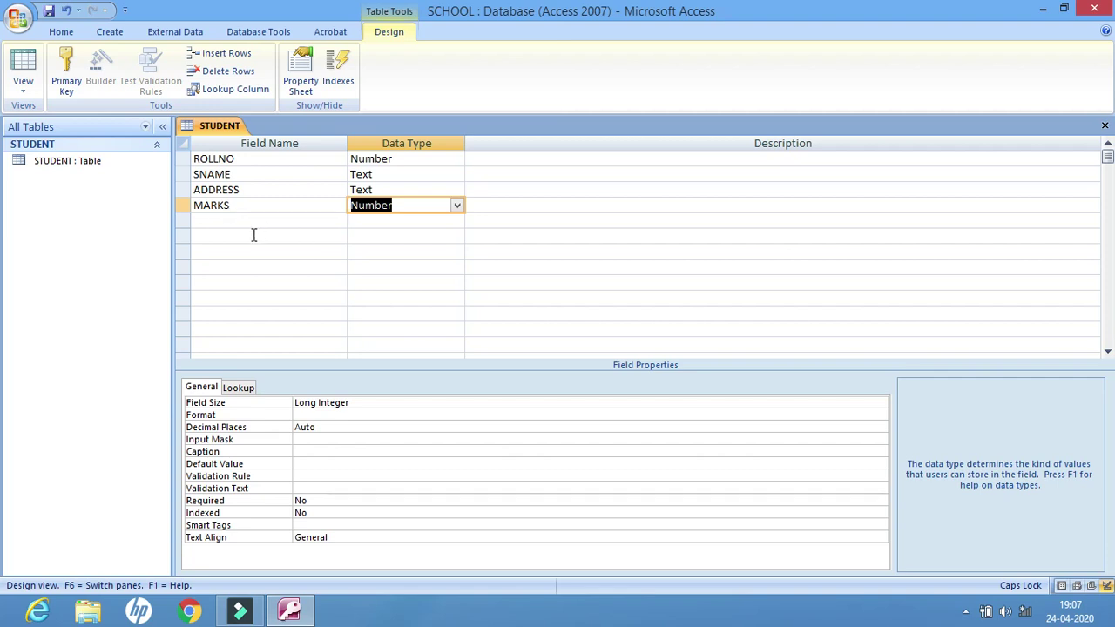
click(50, 14)
Save the STUDENT table design from the Office menu.
click(19, 25)
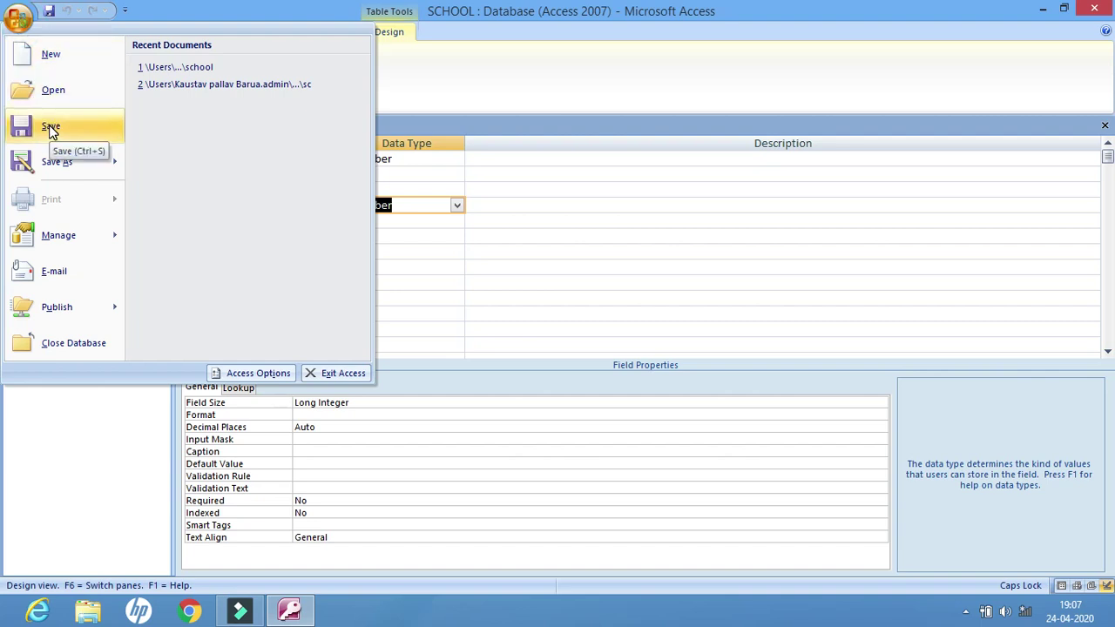
click(49, 127)
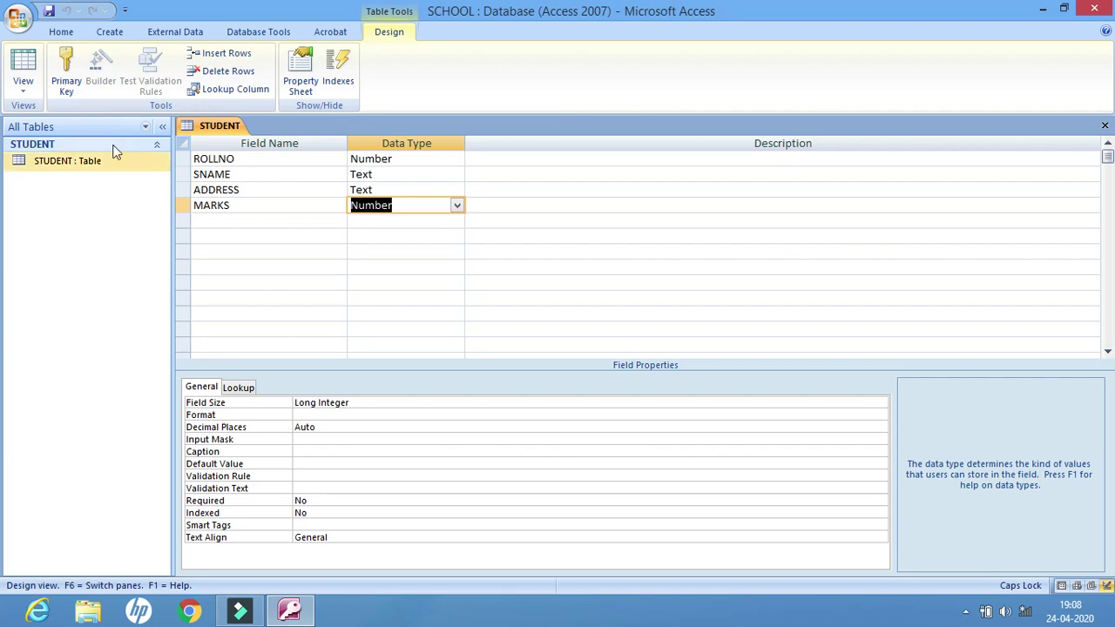
Switch the STUDENT table to Datasheet view to enter records.
click(24, 92)
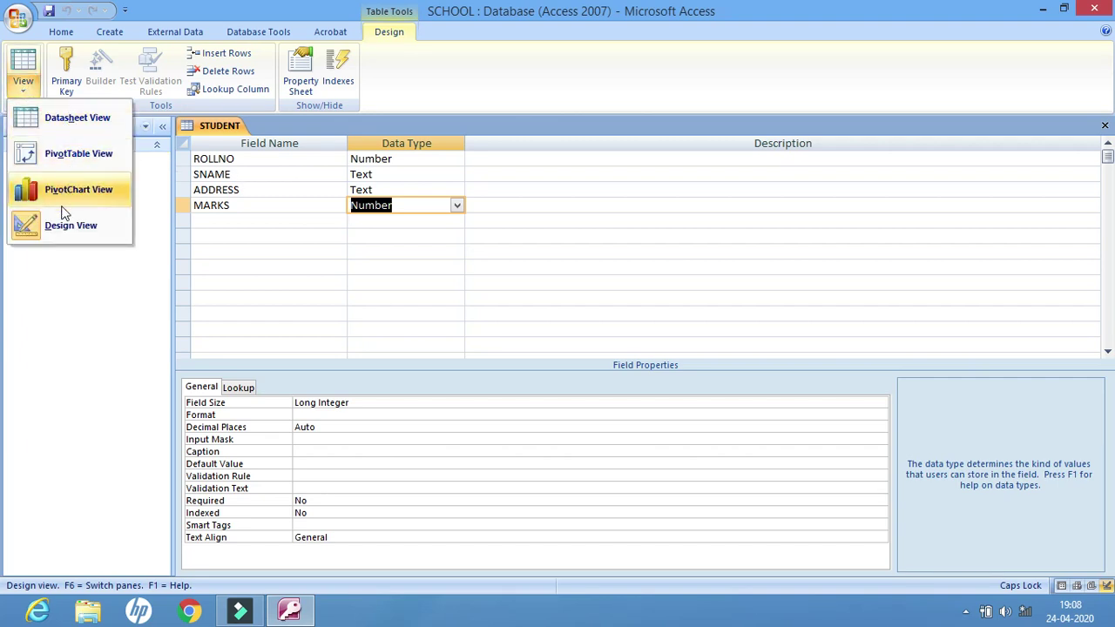
click(71, 123)
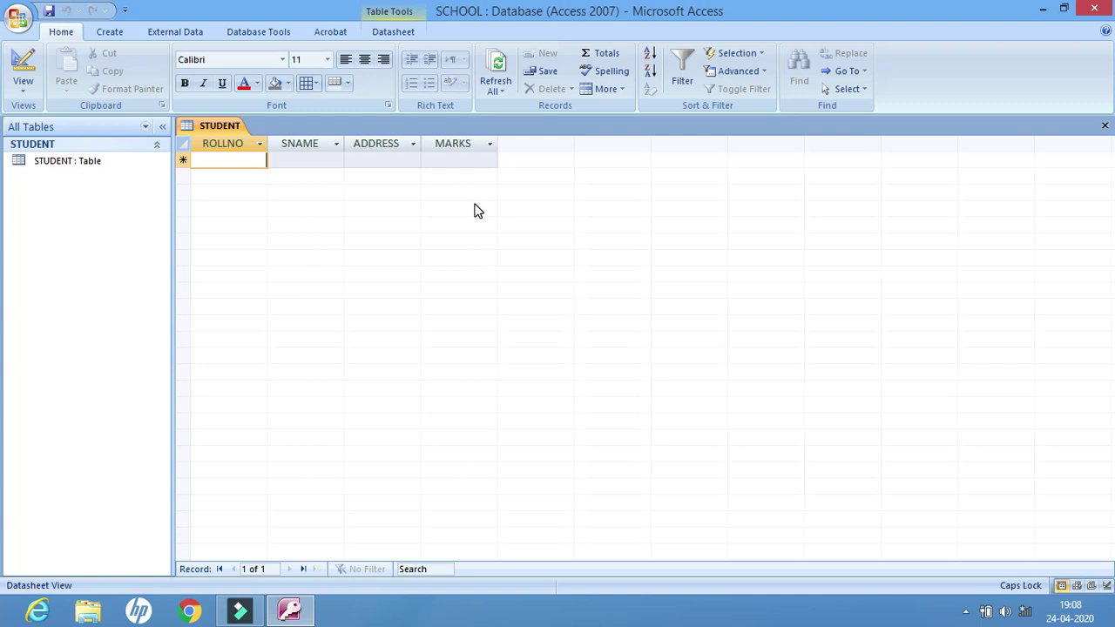
Enter the first STUDENT record: ROLLNO 1, the student's name, ADDRESS DELHI, MARKS 98.
click(229, 161)
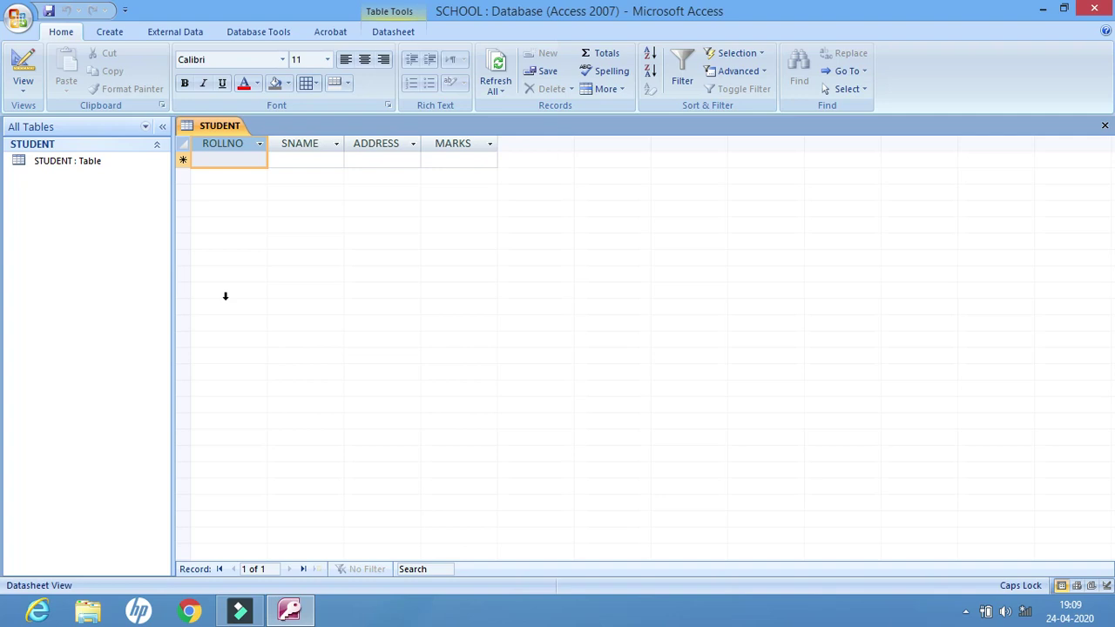
click(209, 159)
click(250, 161)
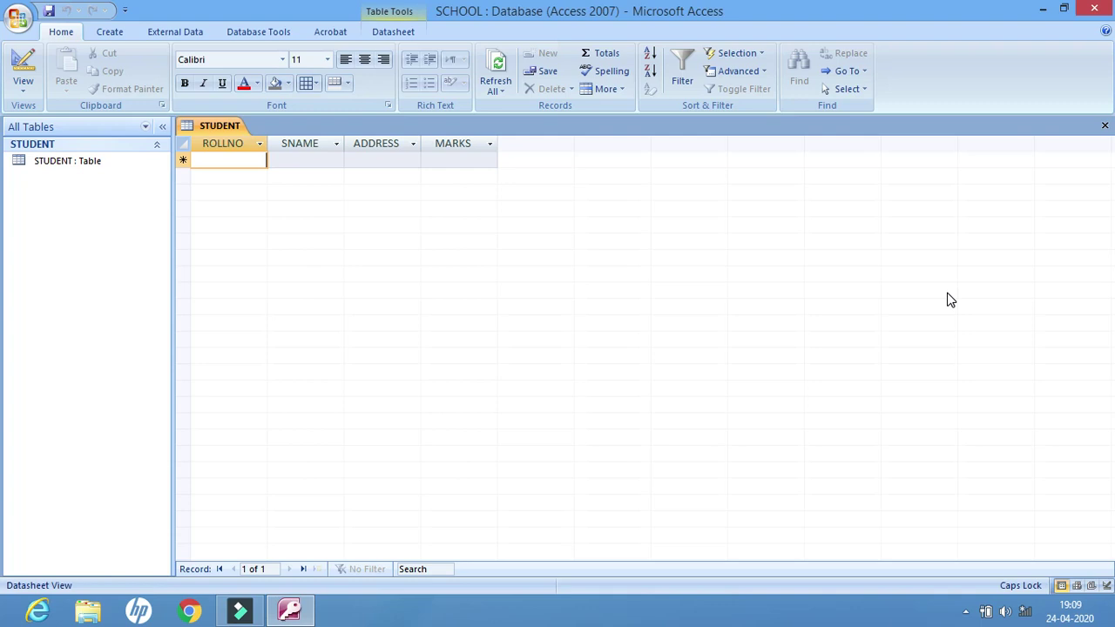
text(1)
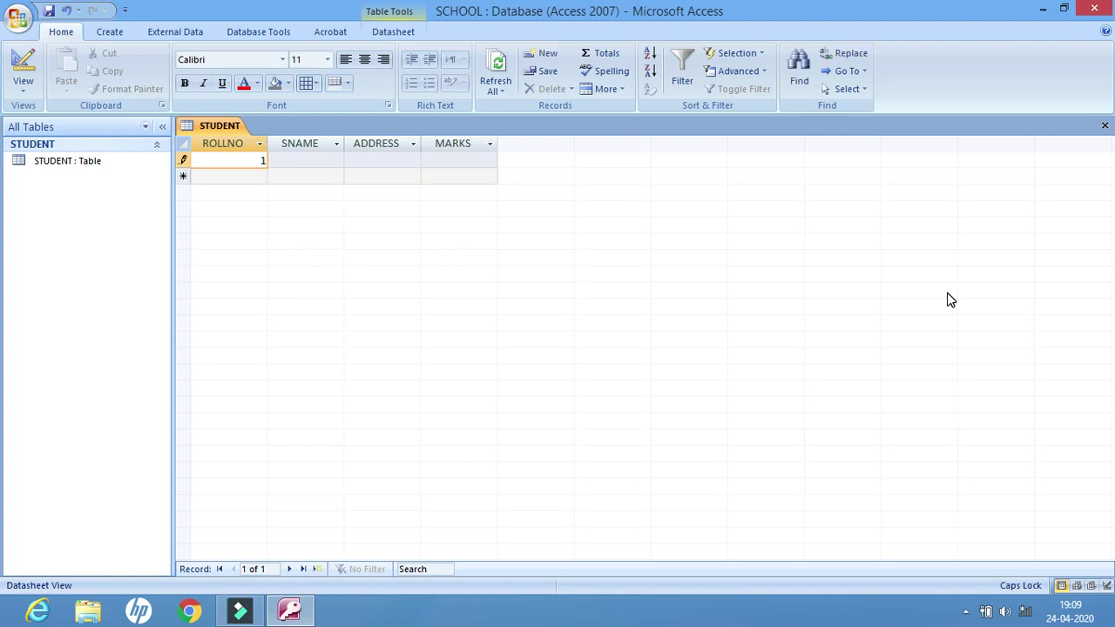
click(297, 160)
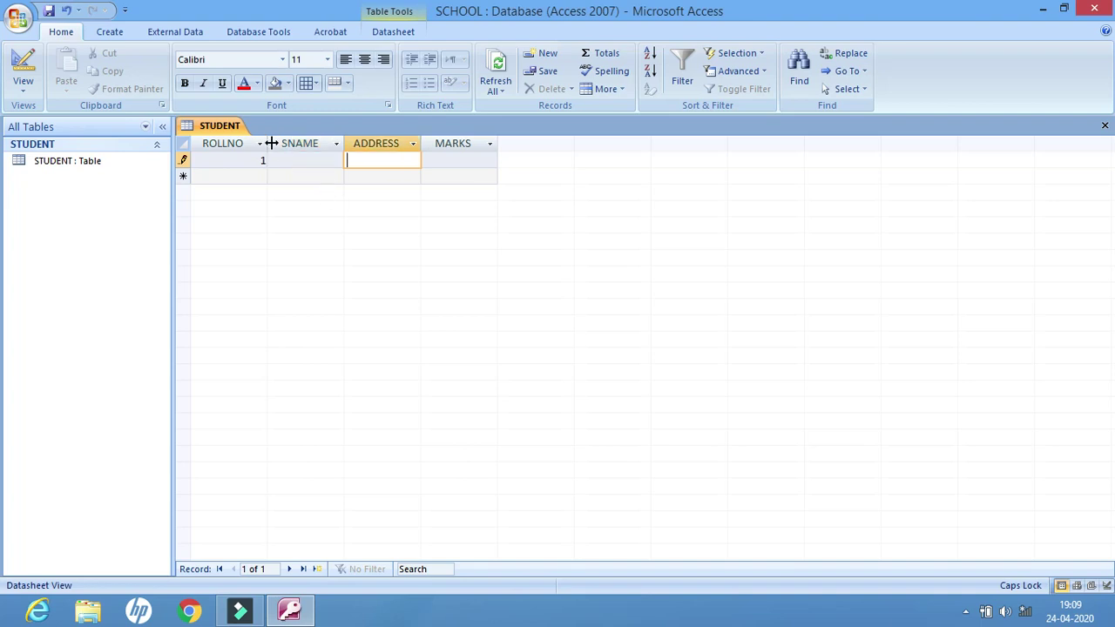
click(312, 164)
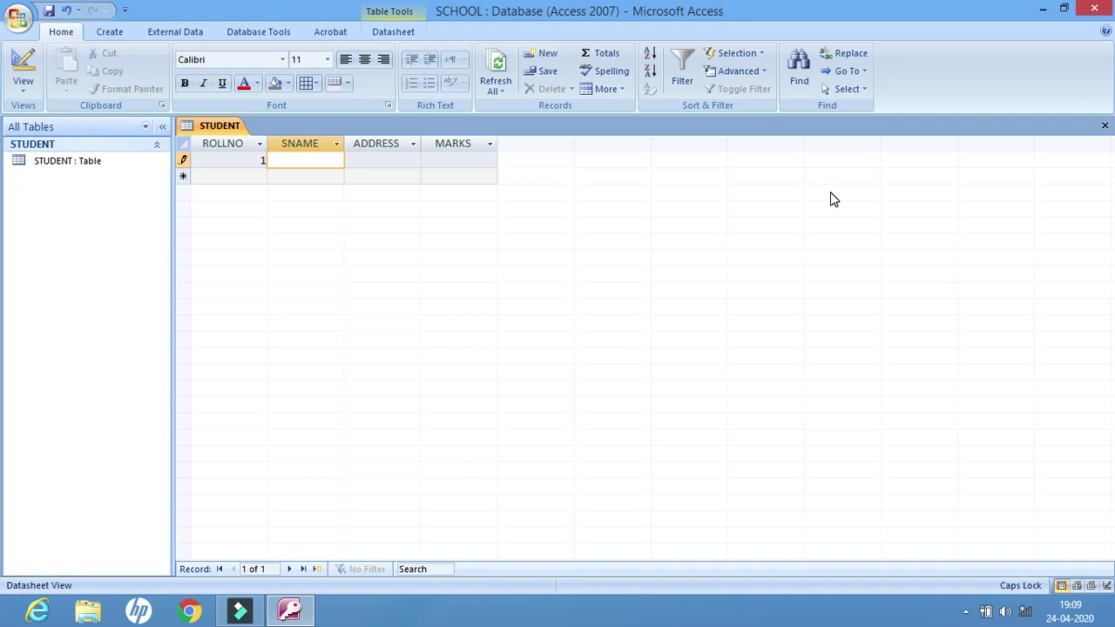
text(VANDANA)
key(Tab)
text(DELHI)
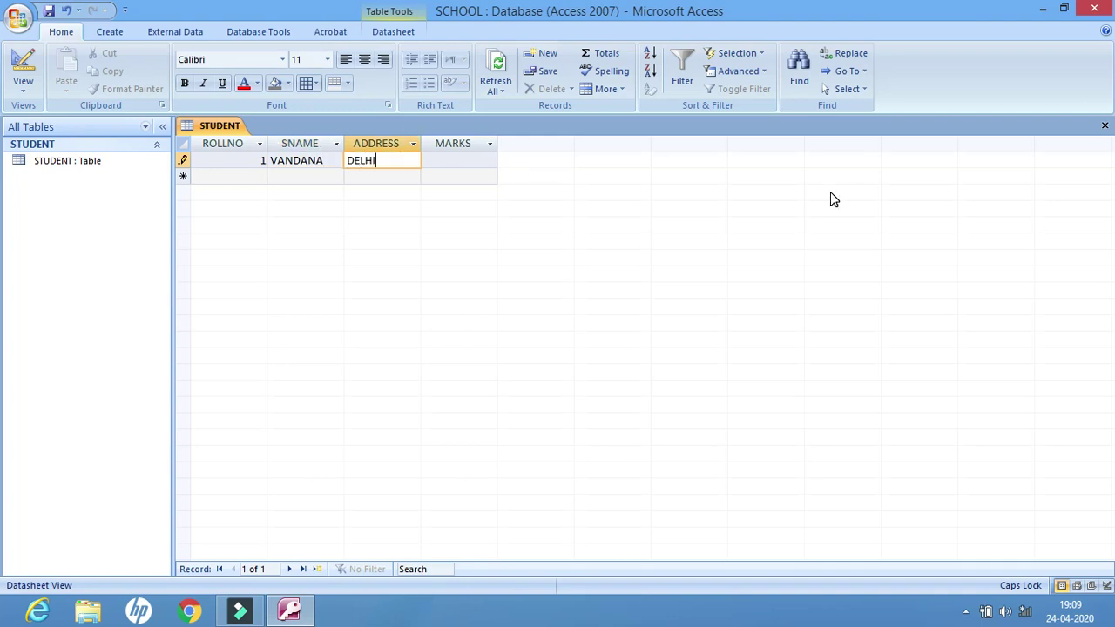
key(Tab)
text(98)
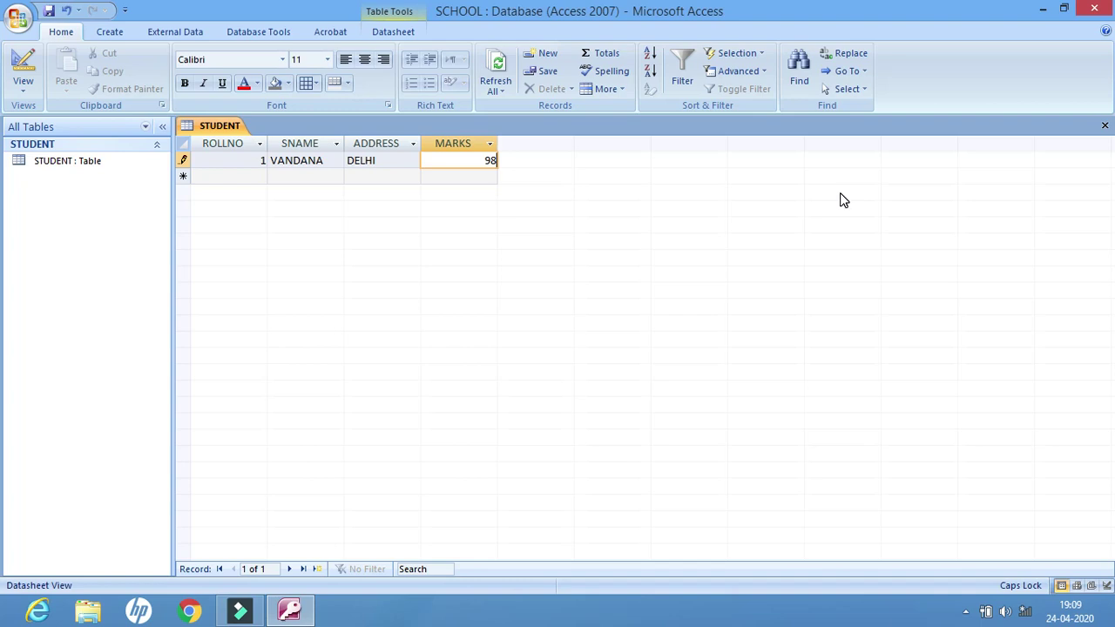
Add record 2: ROLLNO 2, the student's name, ADDRESS BANGALORE, MARKS 78.
key(Tab)
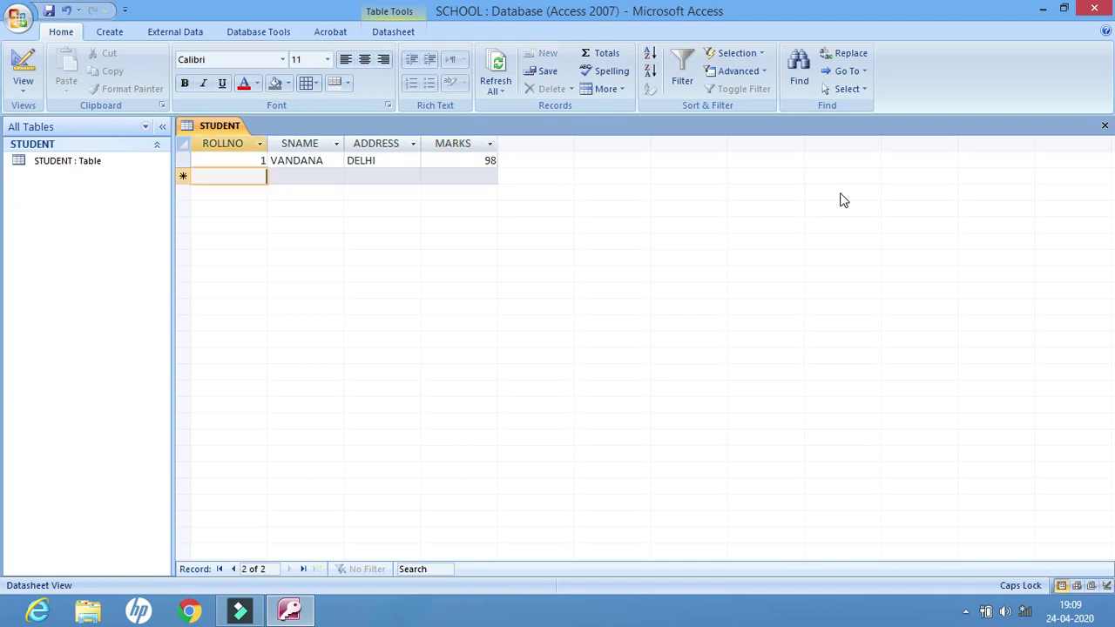
text(2)
key(Tab)
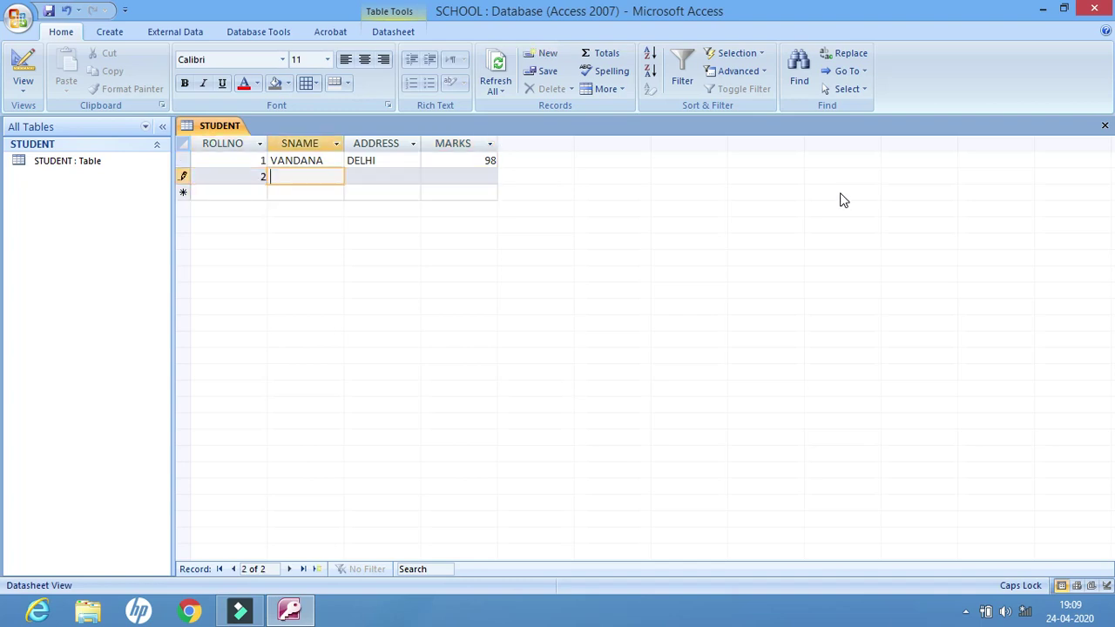
text(SUNILA)
key(Tab)
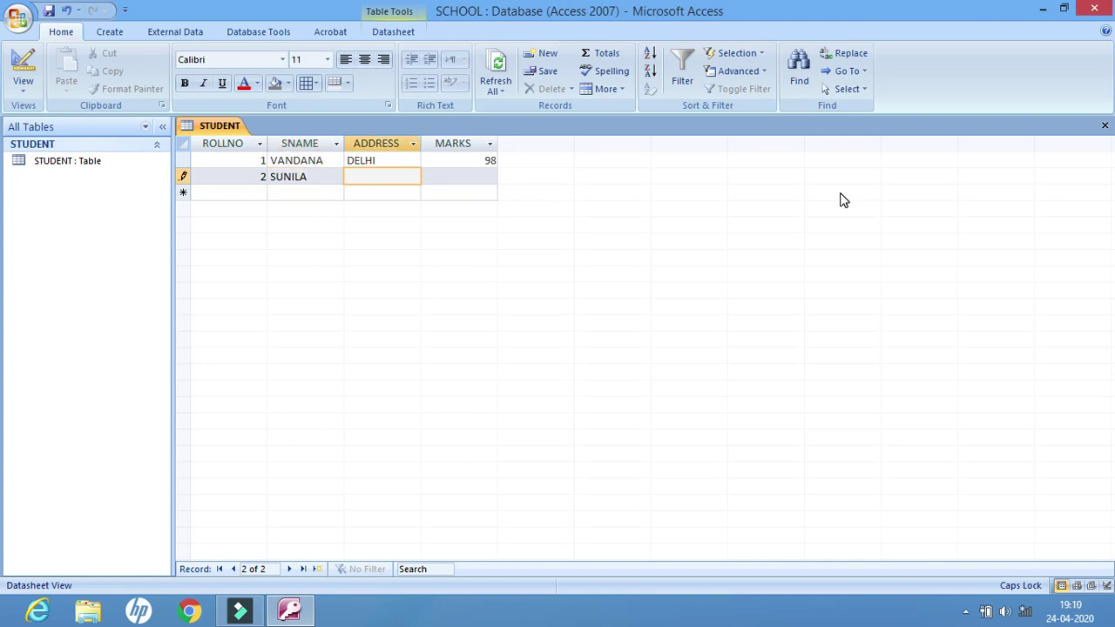
text(BANGALORE)
key(Tab)
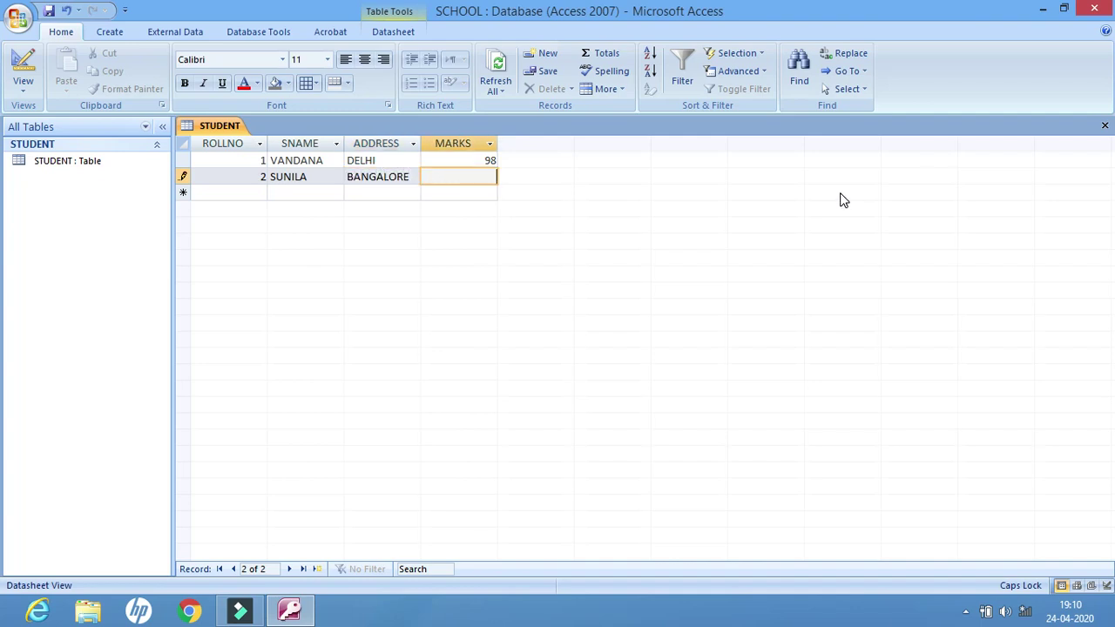
text(78)
Add record 3: ROLLNO 3, the student's name, ADDRESS CHENNAI, MARKS 81.
key(Tab)
text(3)
key(Tab)
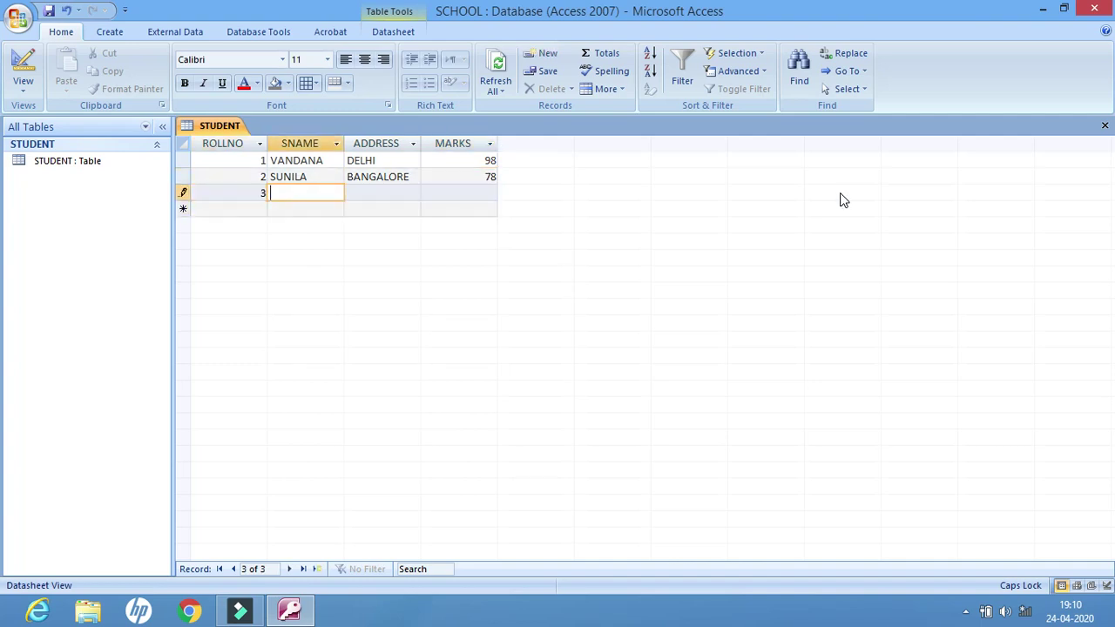
text(SHILPA)
key(Tab)
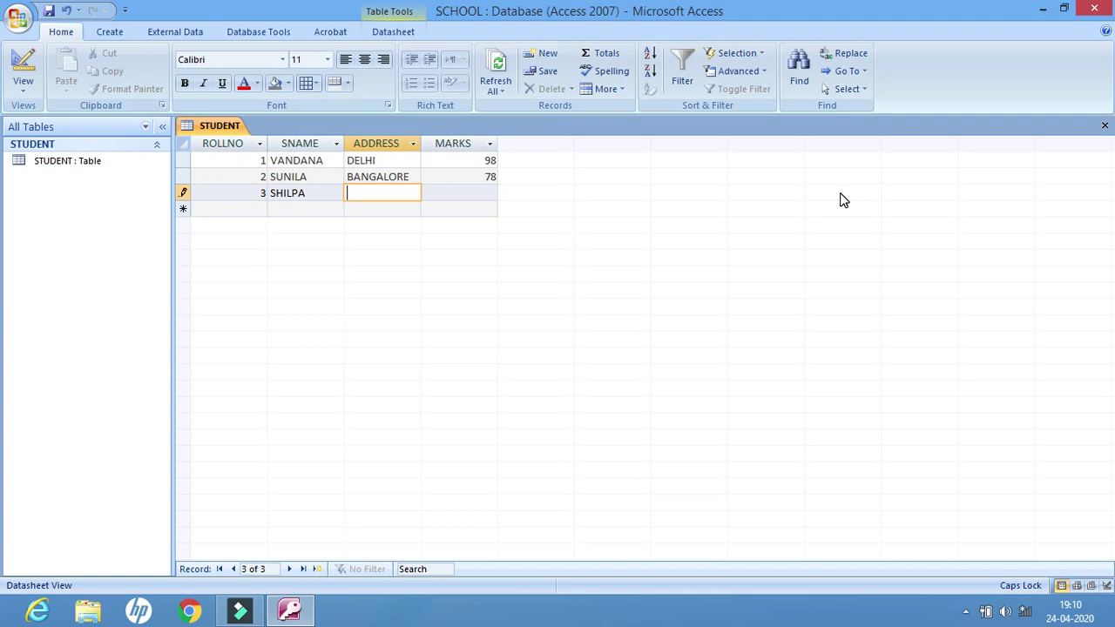
text(CHENNAI)
key(Tab)
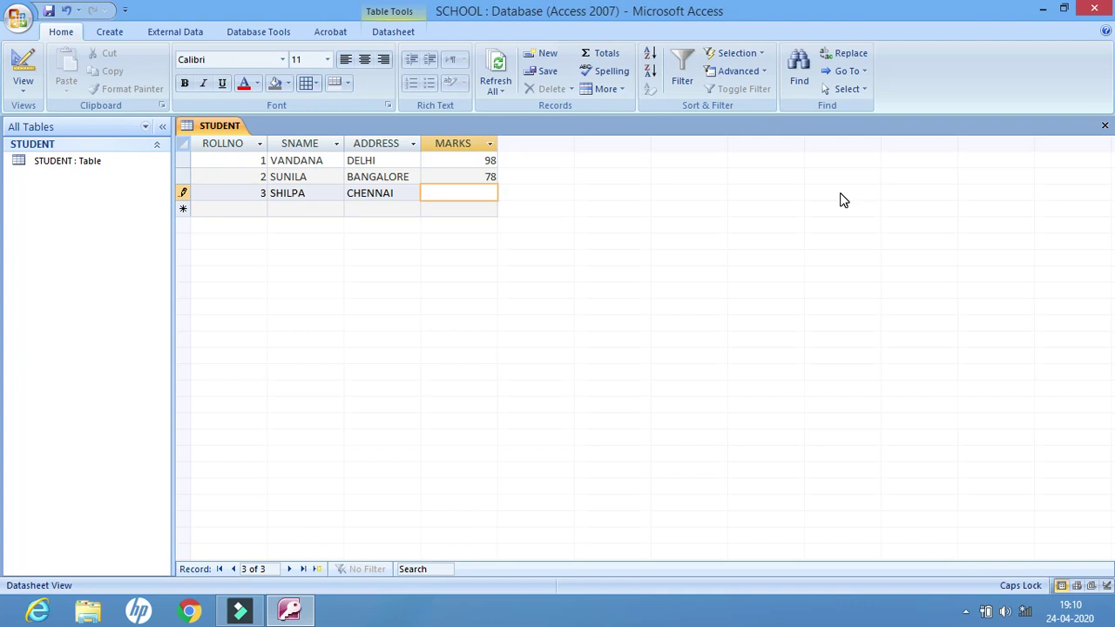
text(81)
Add record 4: ROLLNO 4, the student's name, ADDRESS DELHI, MARKS 67.
key(Tab)
text(4)
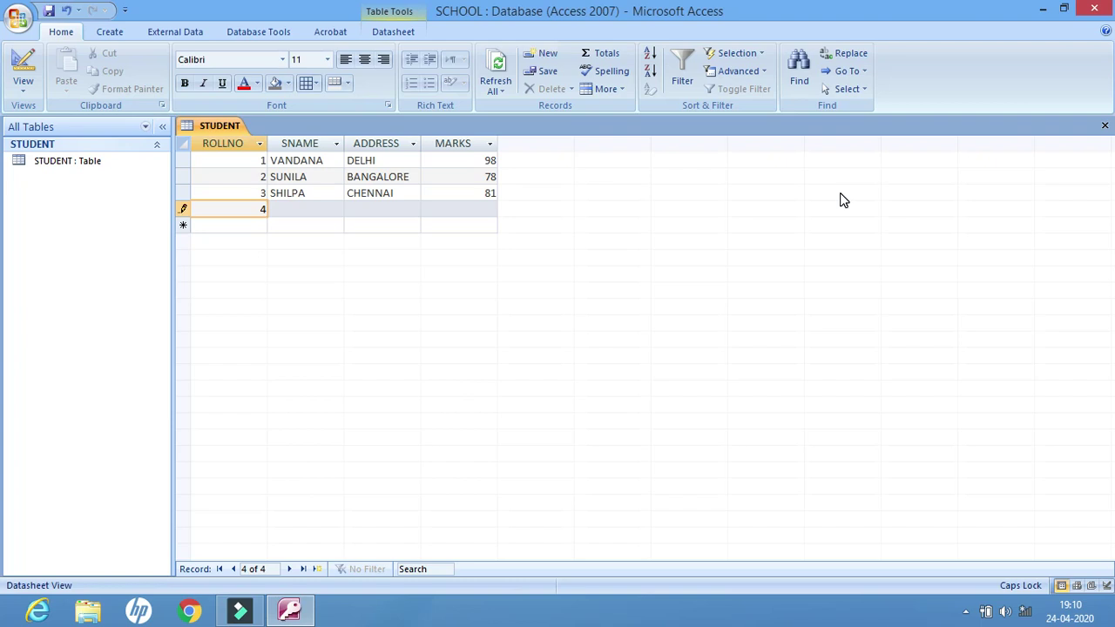
key(Tab)
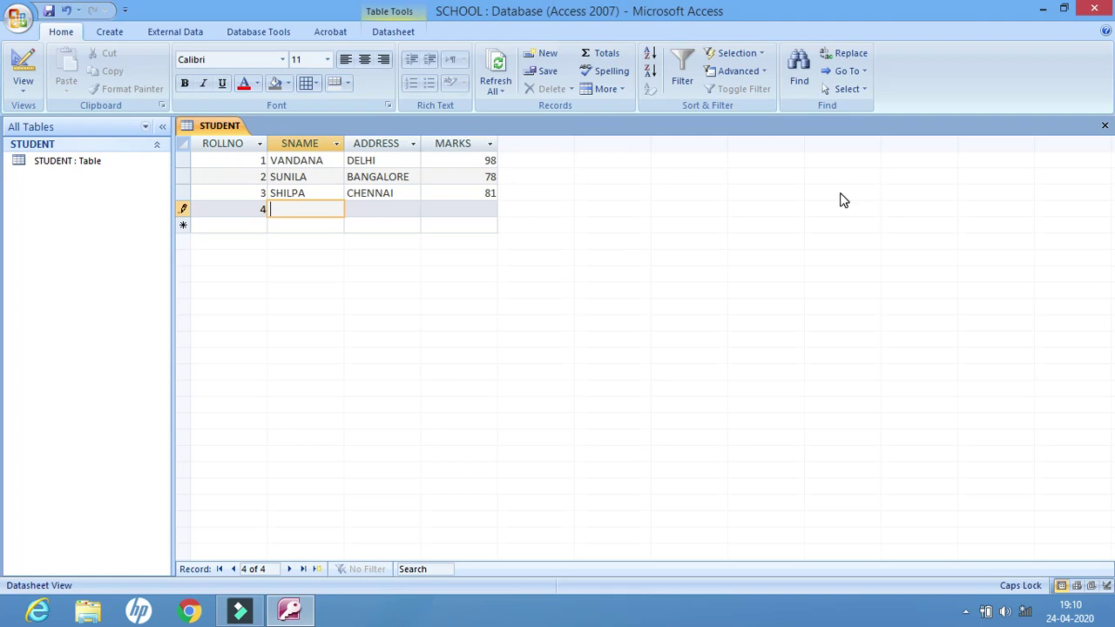
text(S)
key(BackSpace)
text(NEETU)
key(Tab)
text(DELHI)
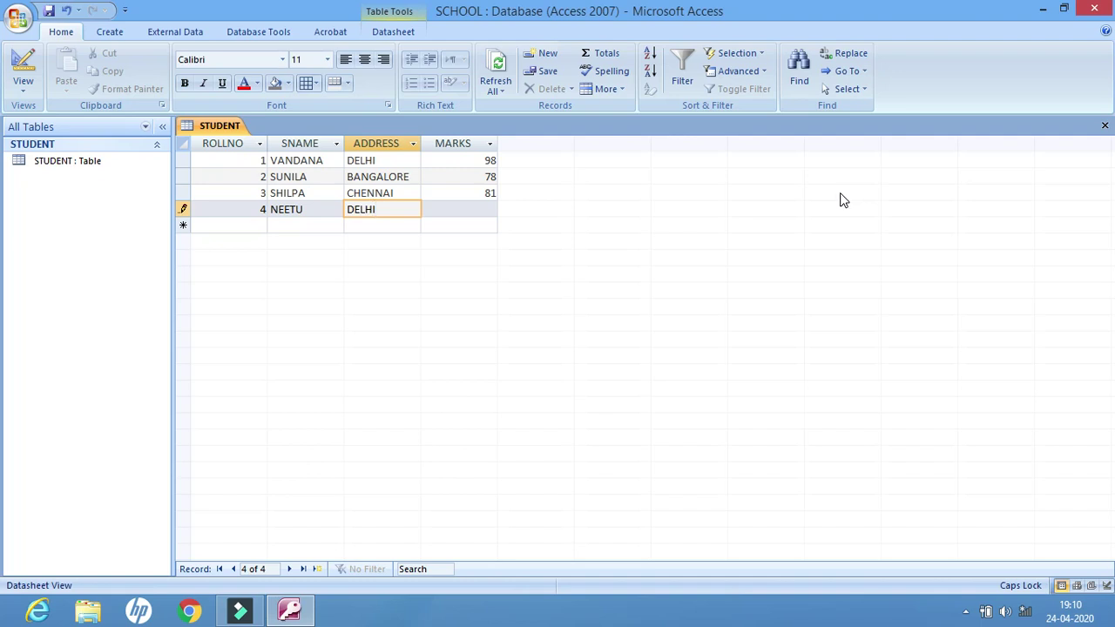
key(Tab)
text(67)
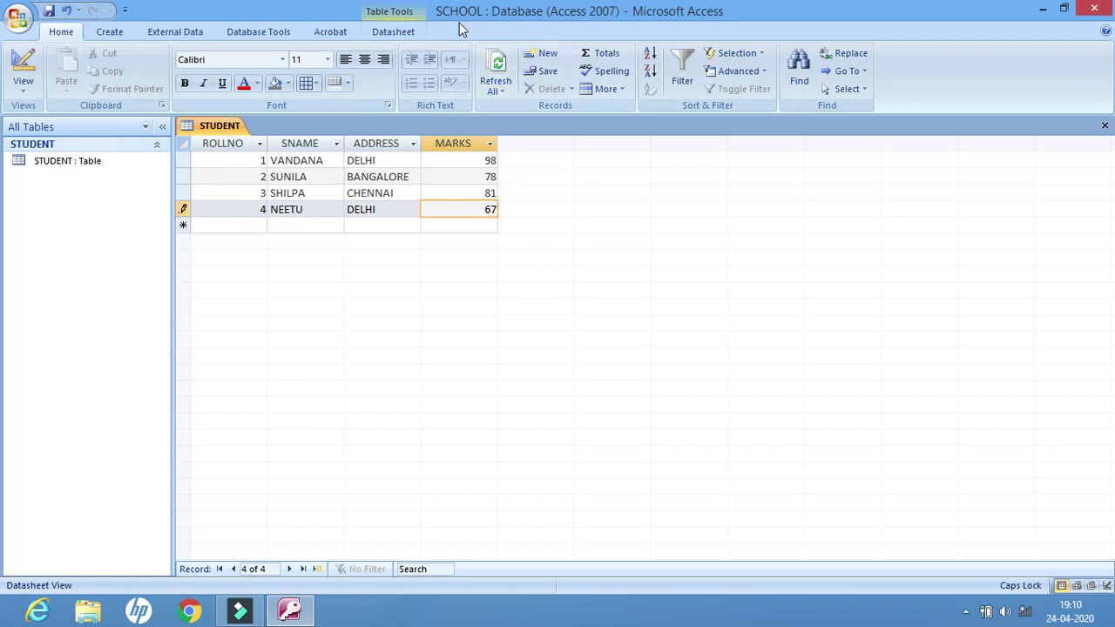
Commit the last record, save the STUDENT table and close Access.
click(224, 160)
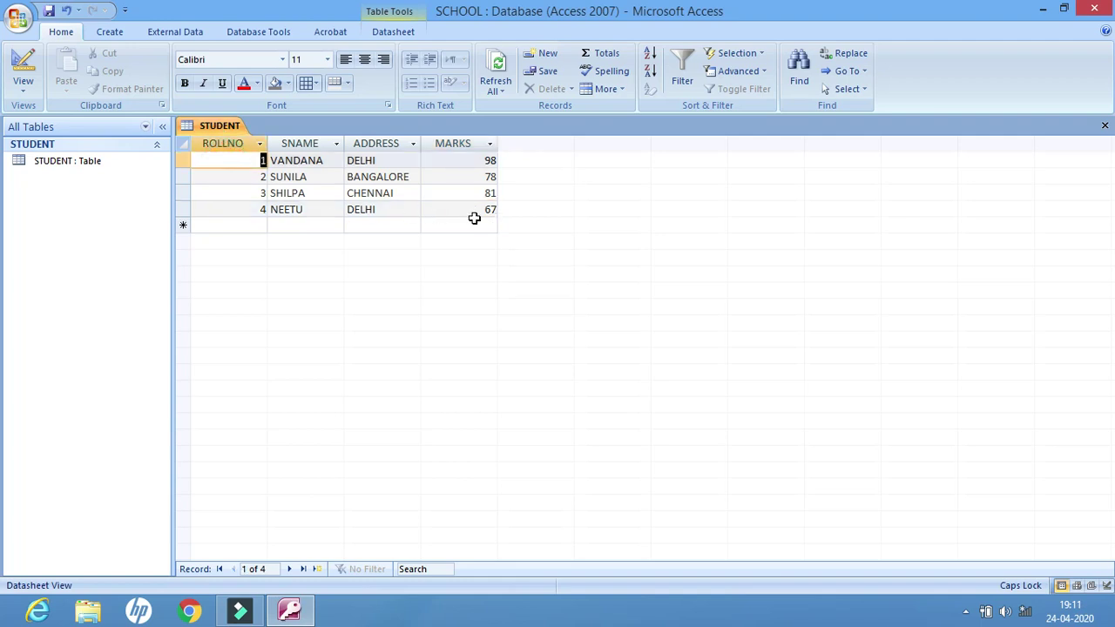
click(540, 233)
click(49, 11)
click(1096, 11)
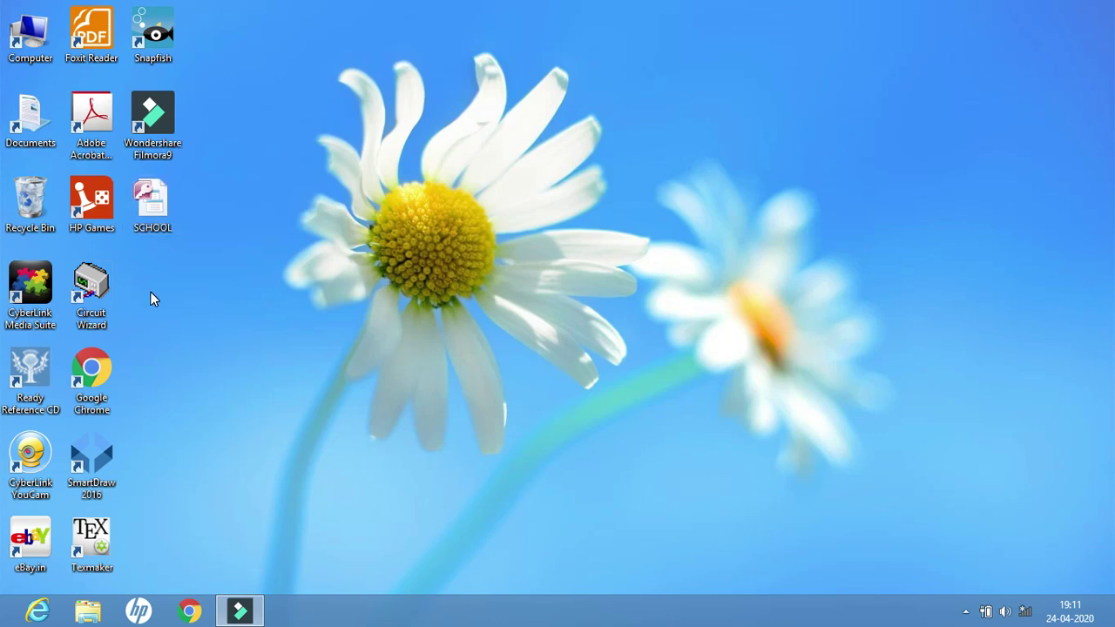
Reopen the SCHOOL database from the desktop and open the STUDENT table.
double_click(155, 210)
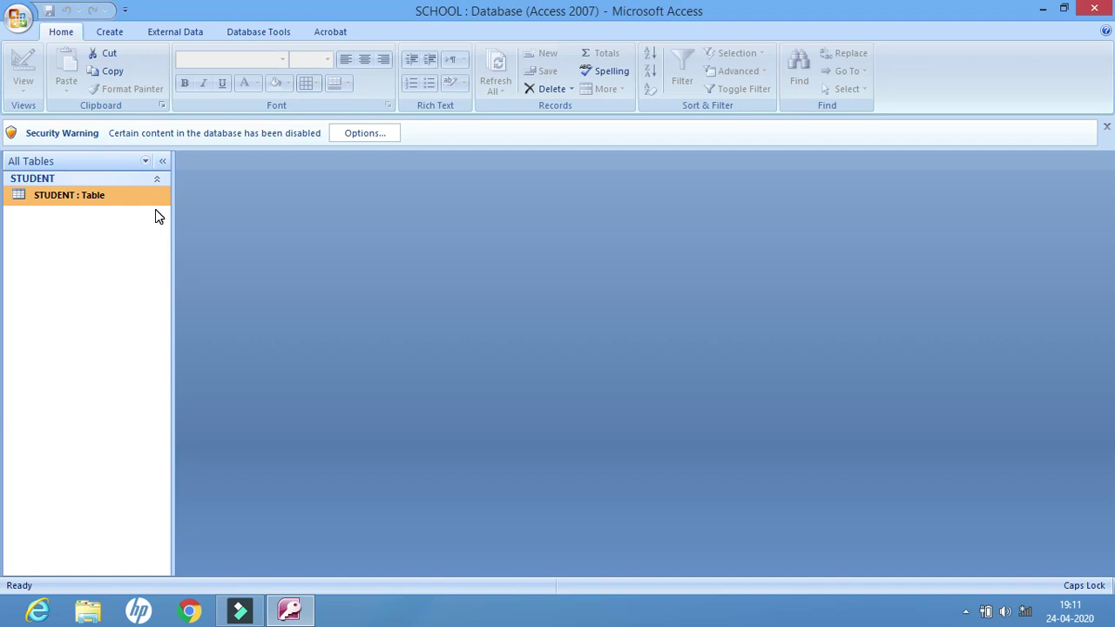
double_click(61, 197)
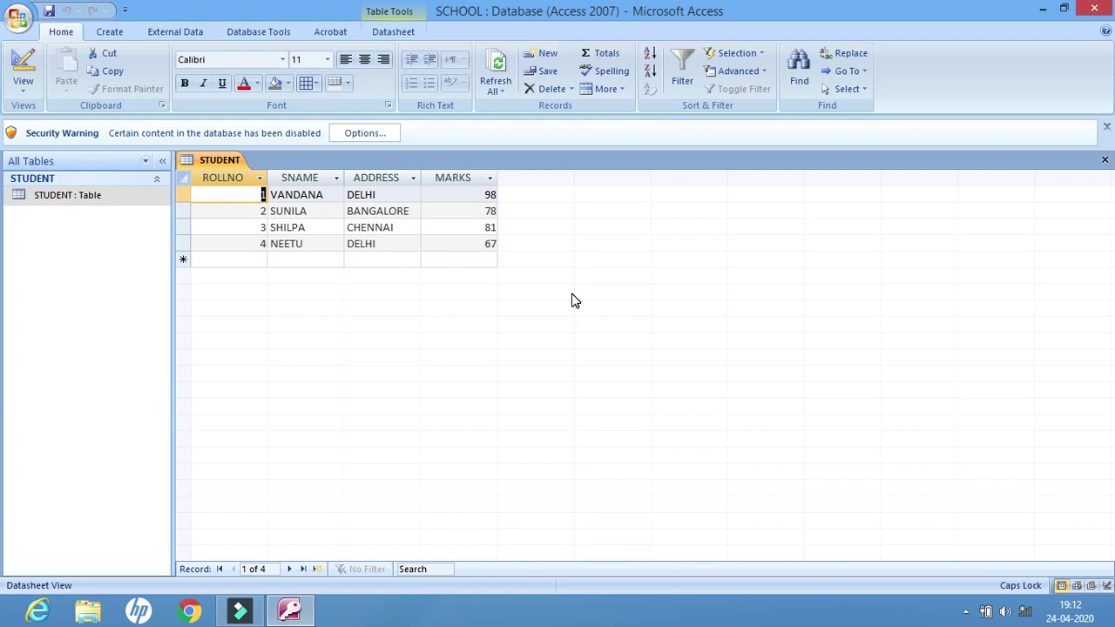
Close Access again after checking the four saved student records.
click(1095, 10)
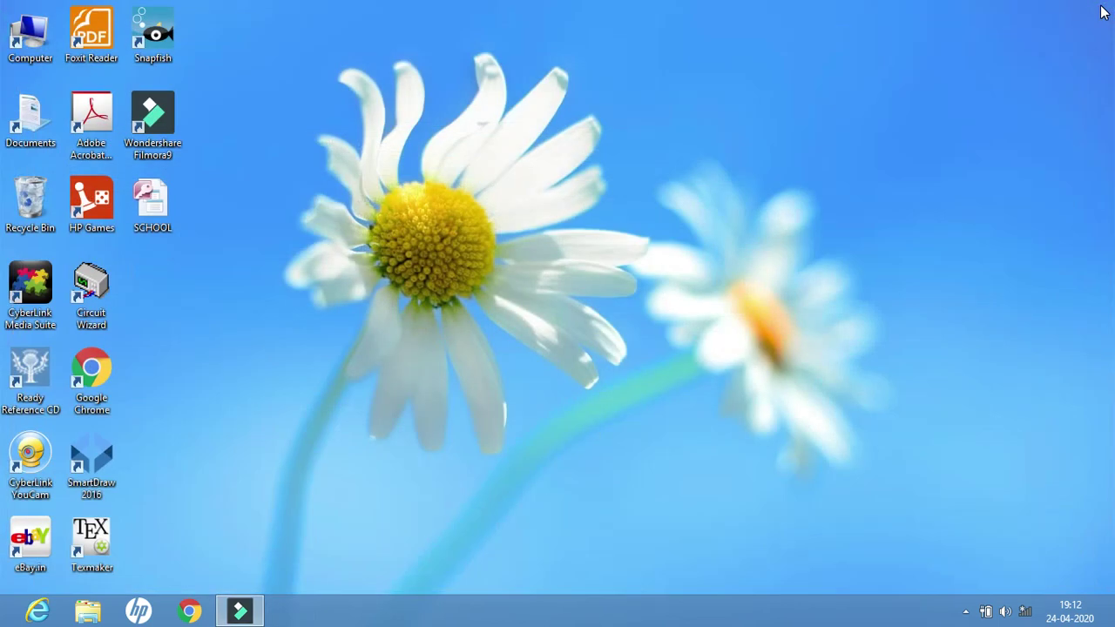